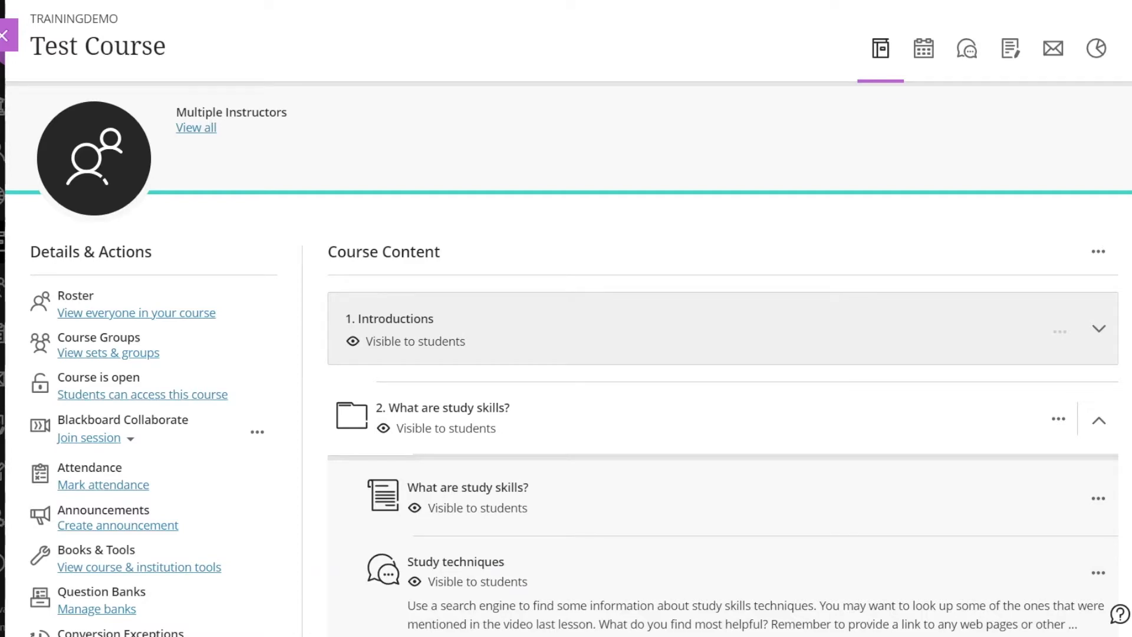
Step: Create a new journal in the "2. What are study skills?" folder, directly below the Study techniques discussion
{"action": "scroll", "coordinate": [758, 361], "scroll_direction": "down", "scroll_amount": 4}
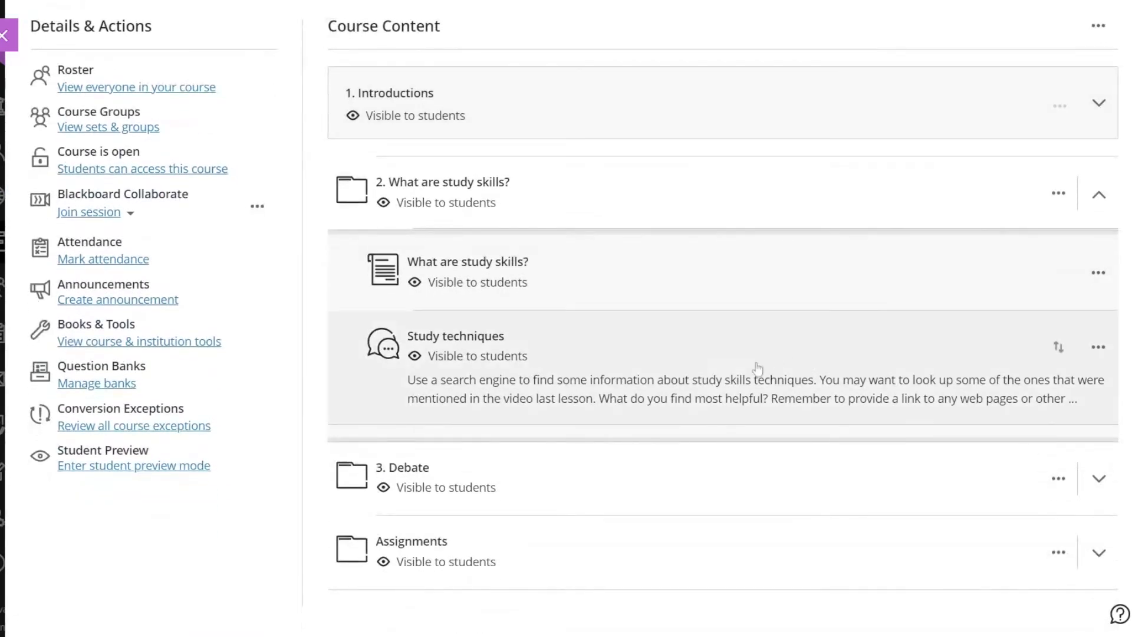
{"action": "mouse_move", "coordinate": [722, 425]}
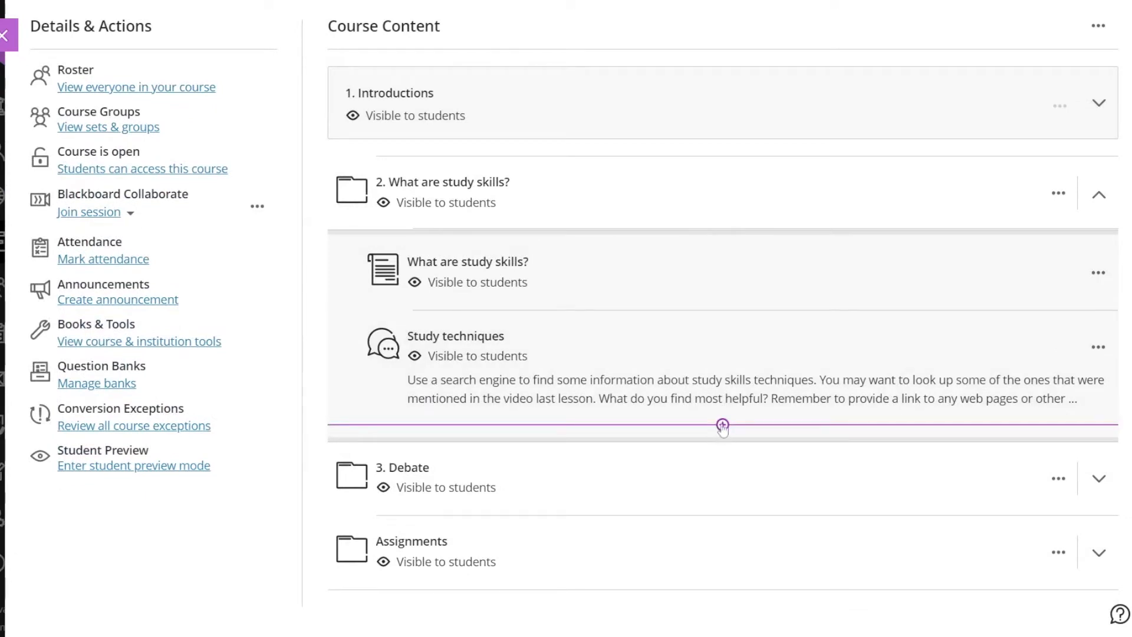
{"action": "left_click", "coordinate": [722, 426]}
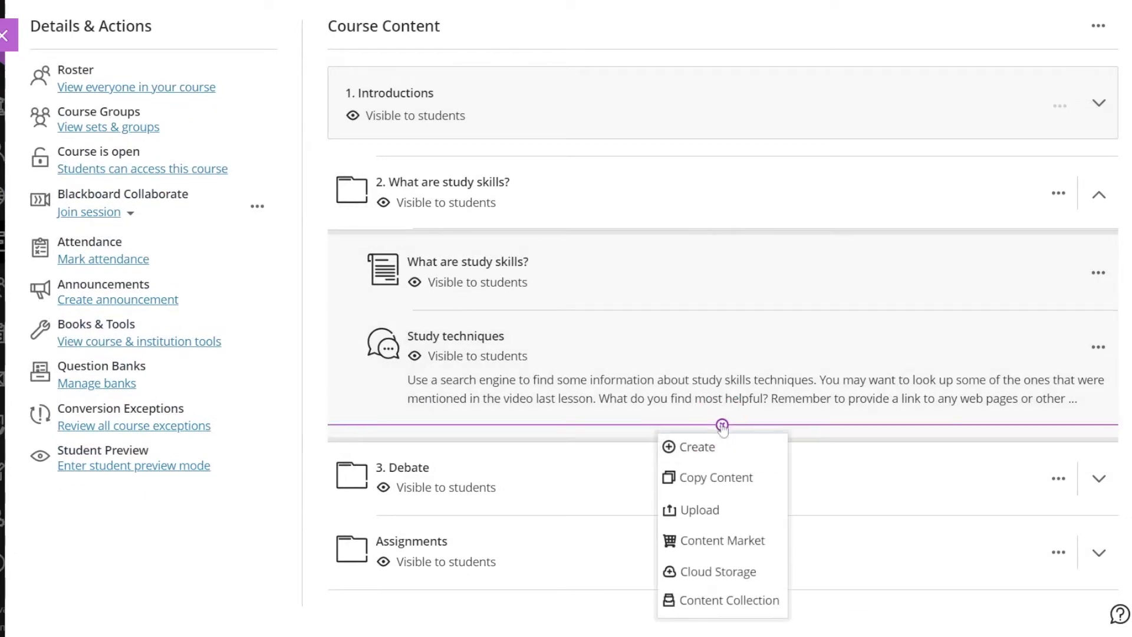
{"action": "left_click", "coordinate": [702, 447]}
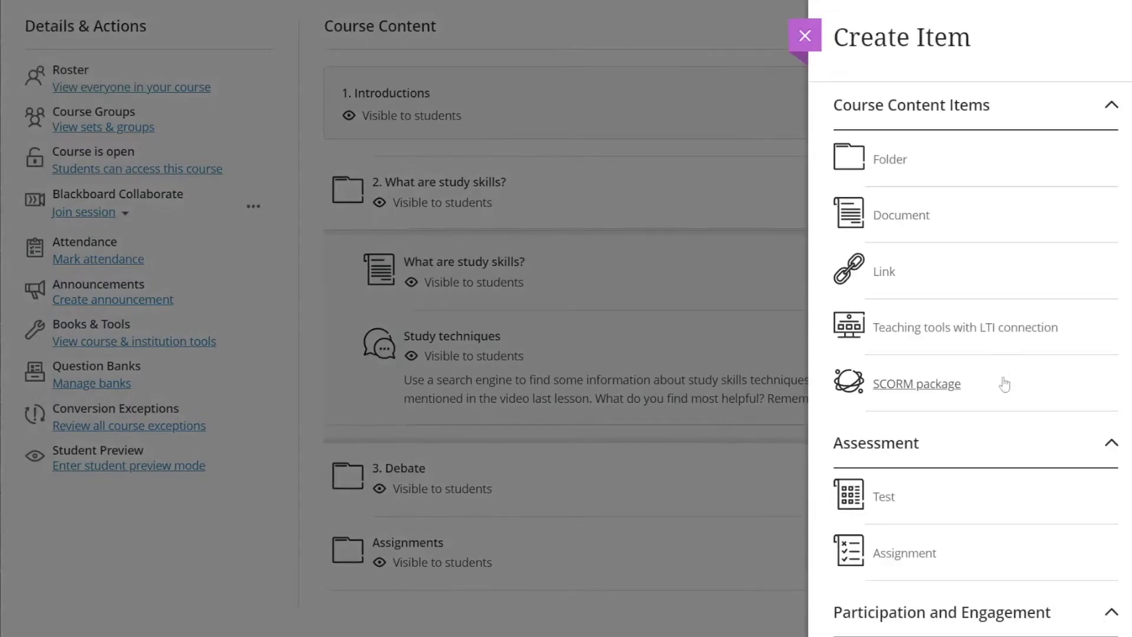
{"action": "scroll", "coordinate": [955, 416], "scroll_direction": "down", "scroll_amount": 3}
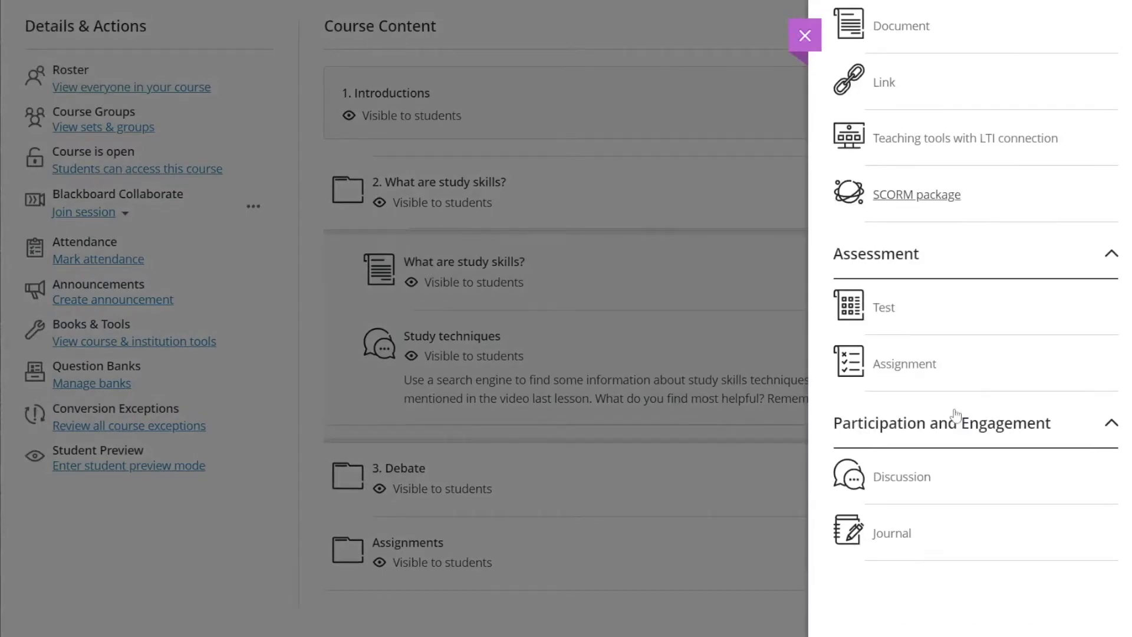
{"action": "left_click", "coordinate": [891, 533]}
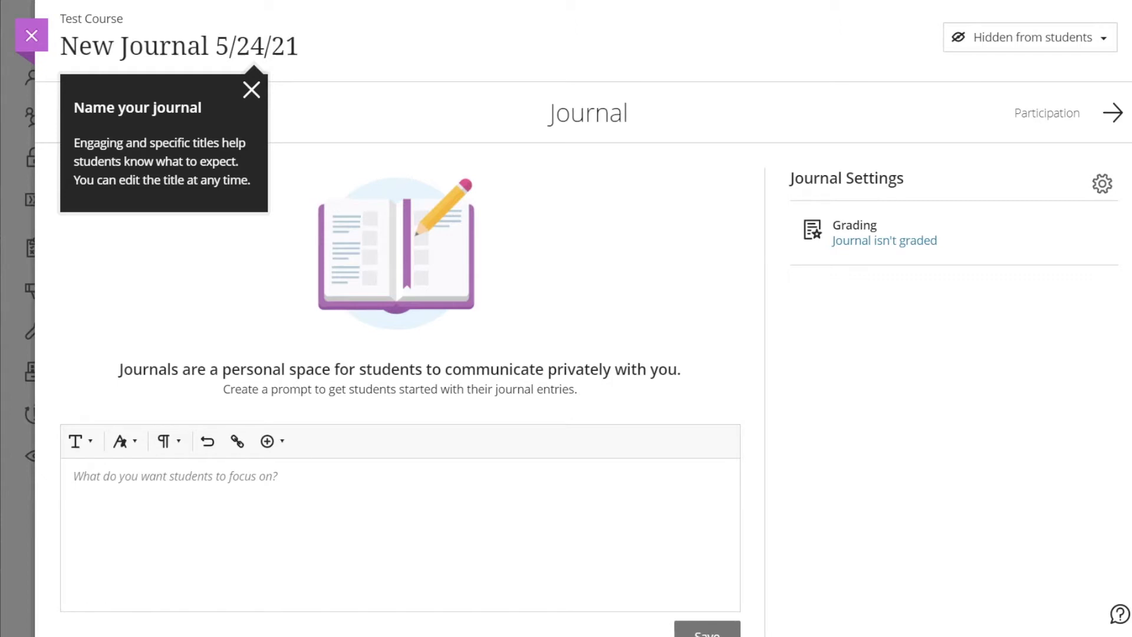
Step: Title the new journal "Spaced Repetition System"
{"action": "left_click", "coordinate": [214, 46]}
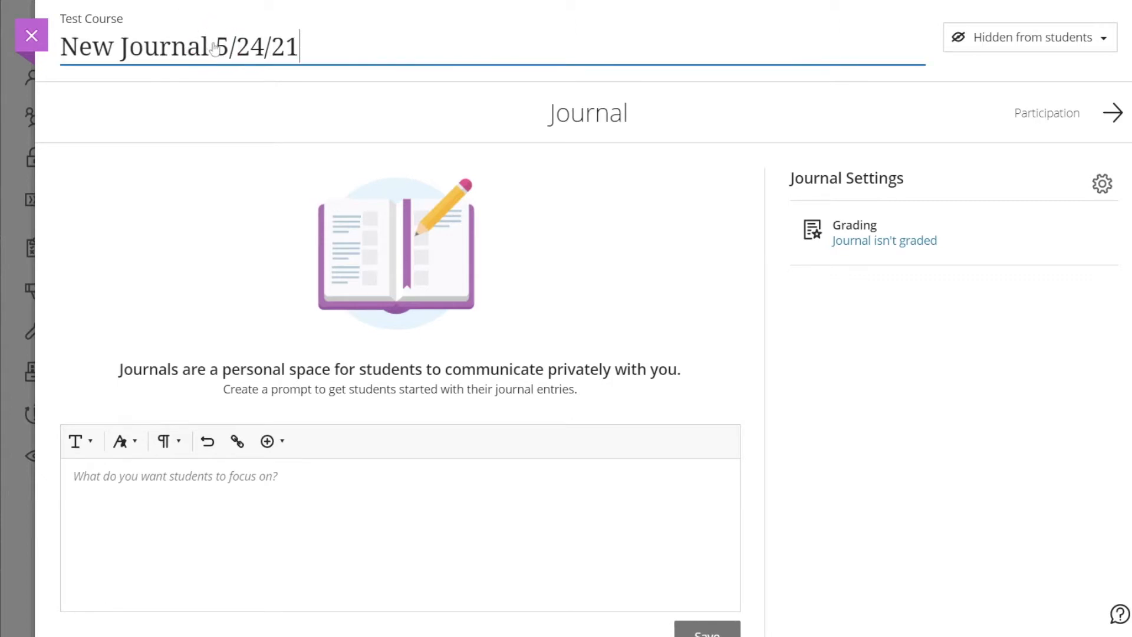
{"action": "key", "text": "ctrl+a"}
{"action": "type", "text": "Spaced Repetition System"}
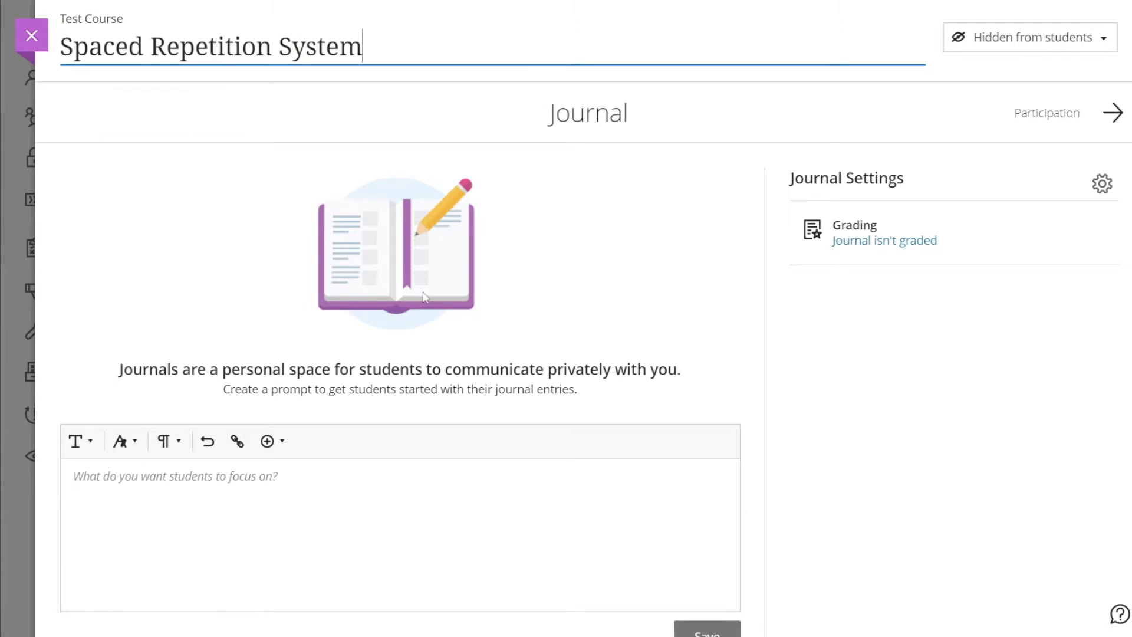
Step: Search YouTube for "Spaced Repetition System" and insert "How I Use a Spaced Repetition System to Learn Everything" inline in the journal prompt
{"action": "scroll", "coordinate": [382, 404], "scroll_direction": "down", "scroll_amount": 3}
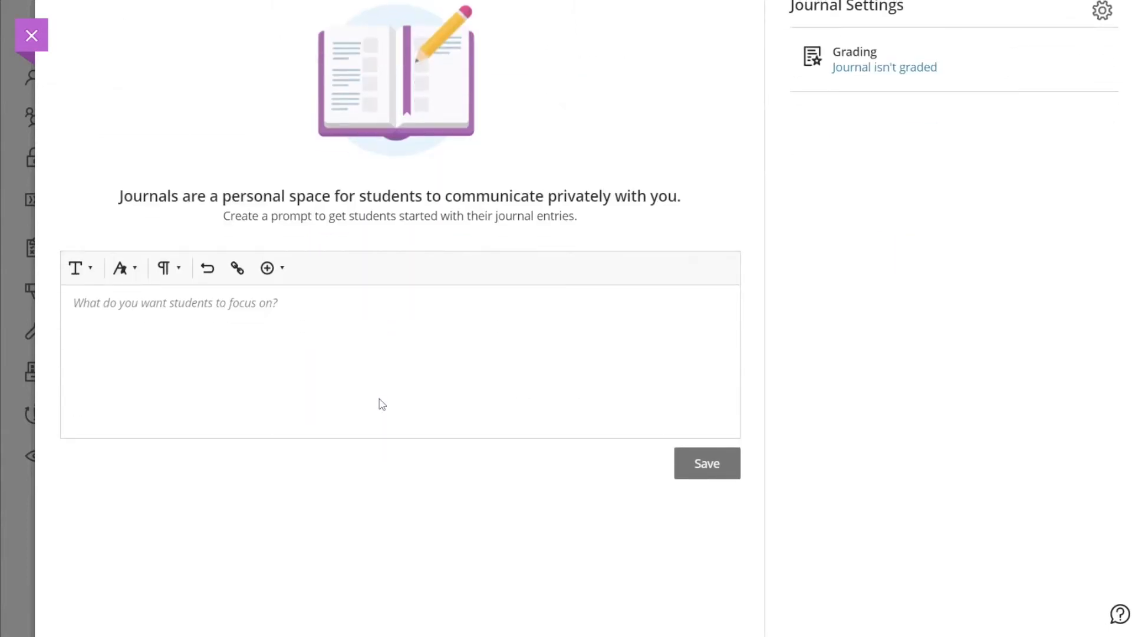
{"action": "left_click", "coordinate": [268, 270]}
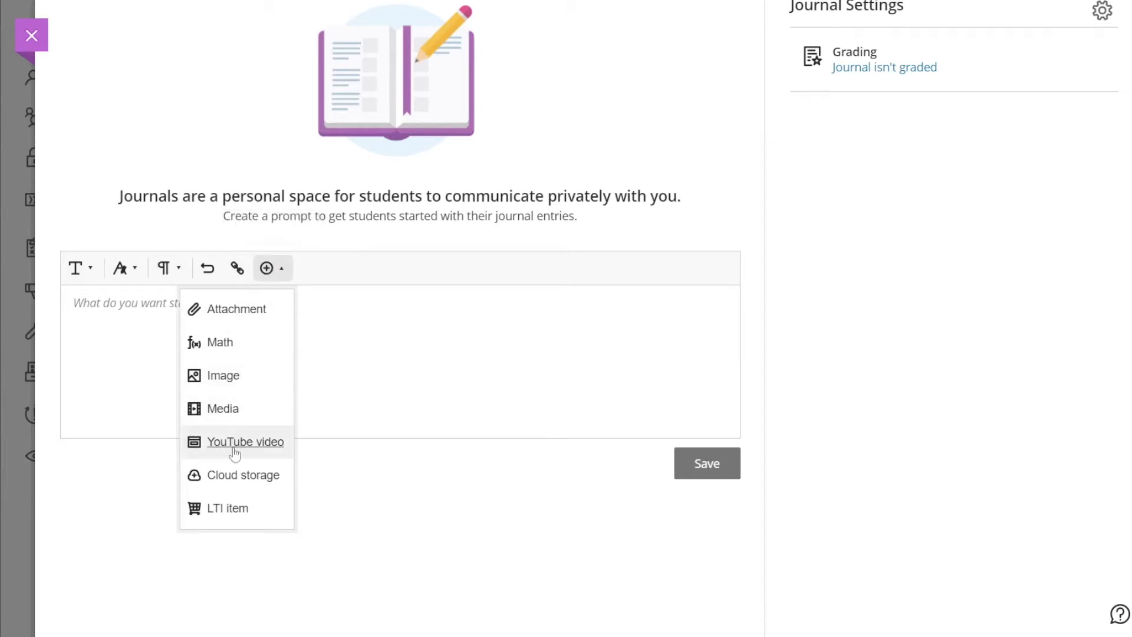
{"action": "left_click", "coordinate": [235, 453]}
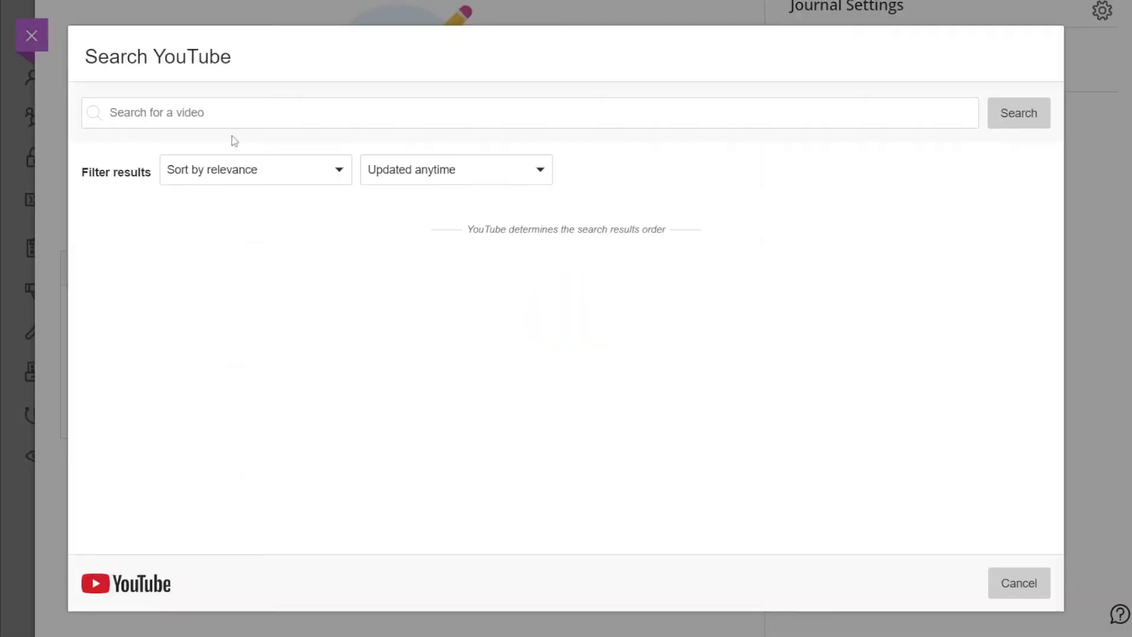
{"action": "left_click", "coordinate": [232, 113]}
{"action": "type", "text": "Spaced Repetition System"}
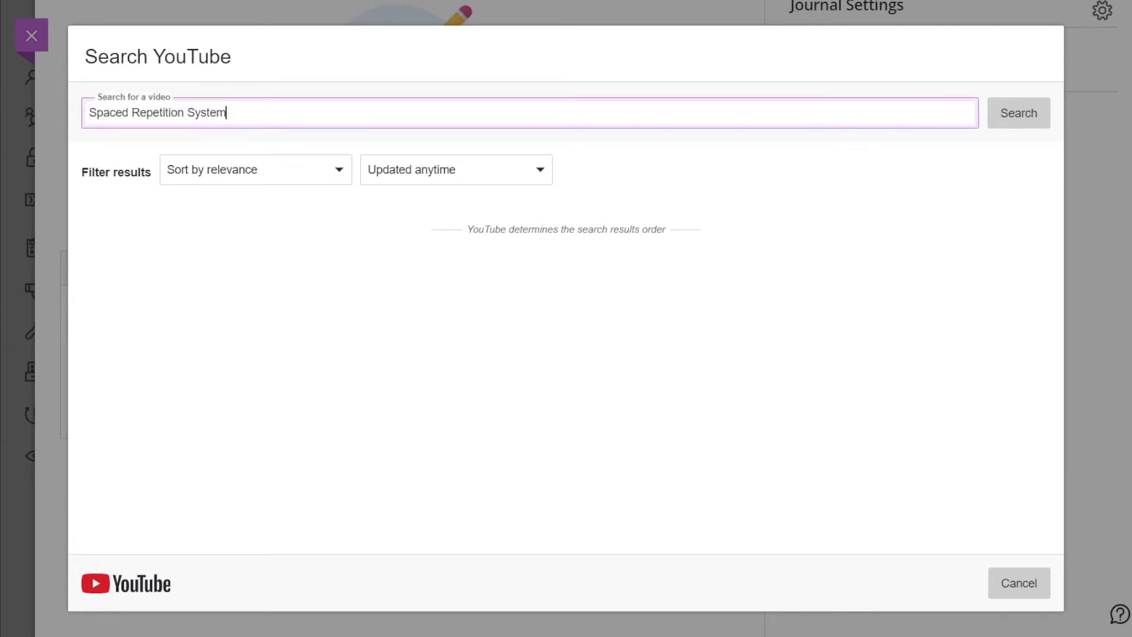
{"action": "key", "text": "Return"}
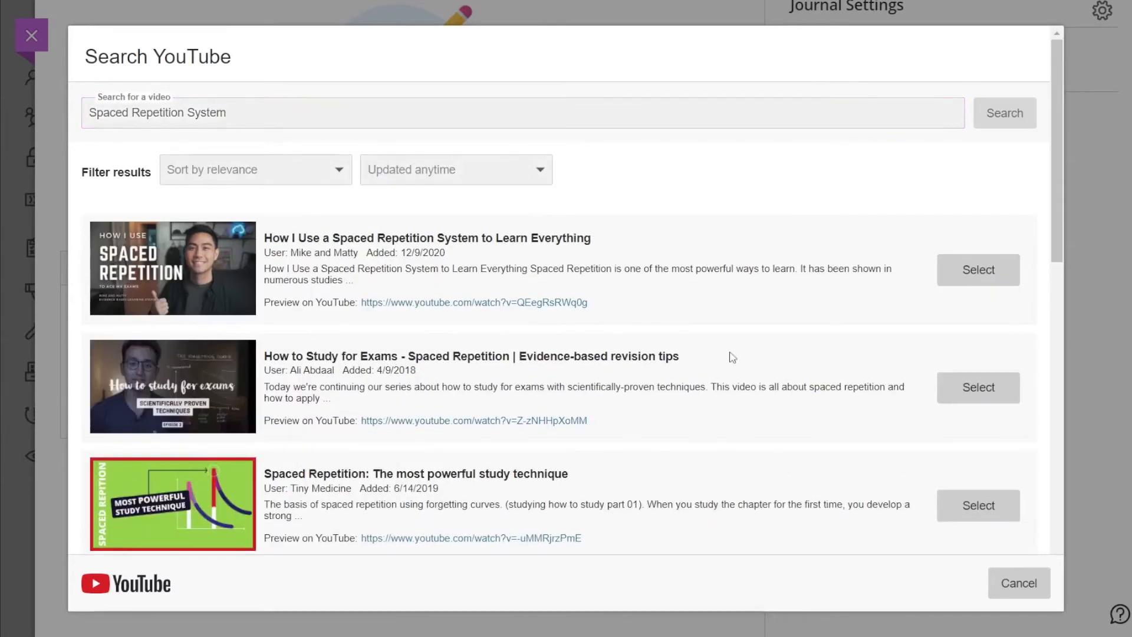
{"action": "left_click", "coordinate": [970, 282]}
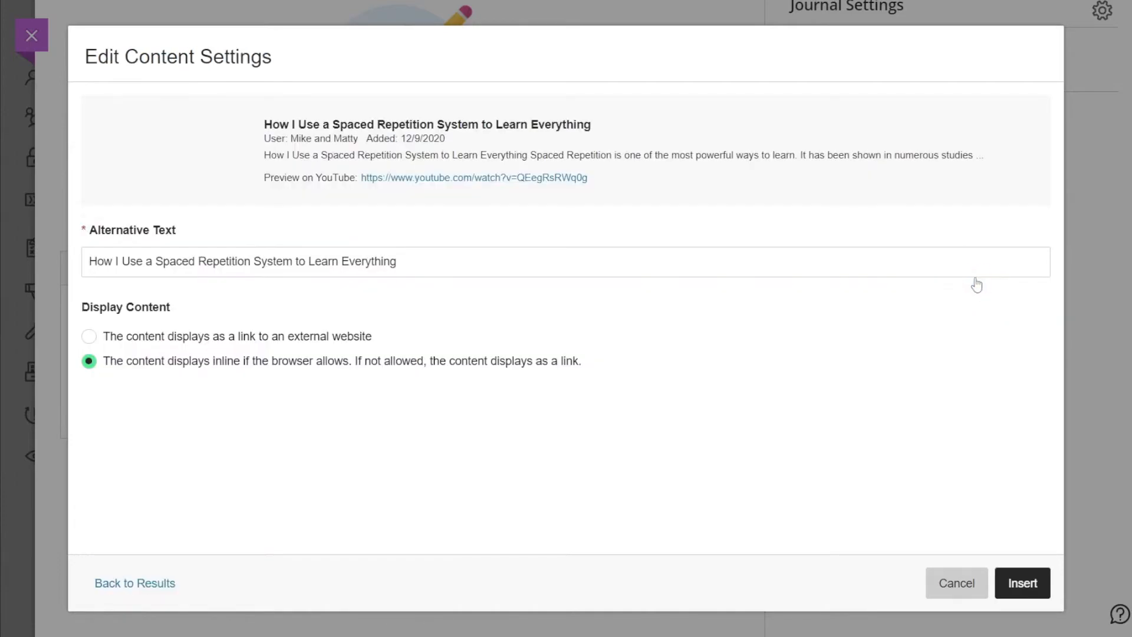
{"action": "left_click", "coordinate": [1012, 595]}
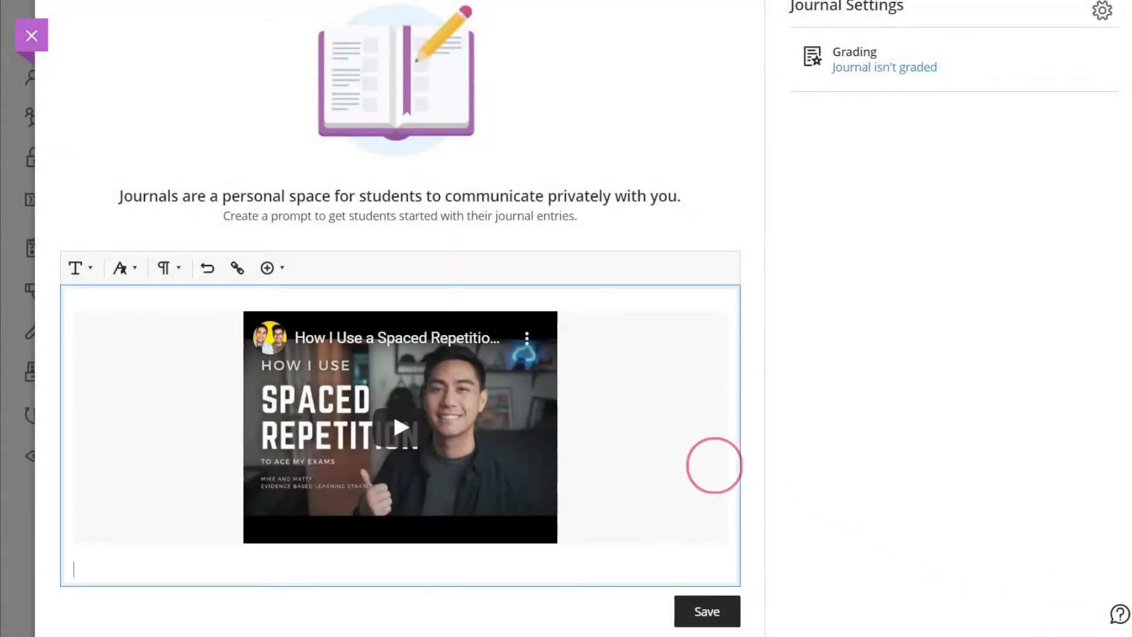
Step: Save the prompt "Watch this video, in 100 words describe the SRS technique and reflect on how you could use it to improve the effectiveness of your learning."
{"action": "scroll", "coordinate": [639, 457], "scroll_direction": "down", "scroll_amount": 1}
{"action": "left_click", "coordinate": [640, 458]}
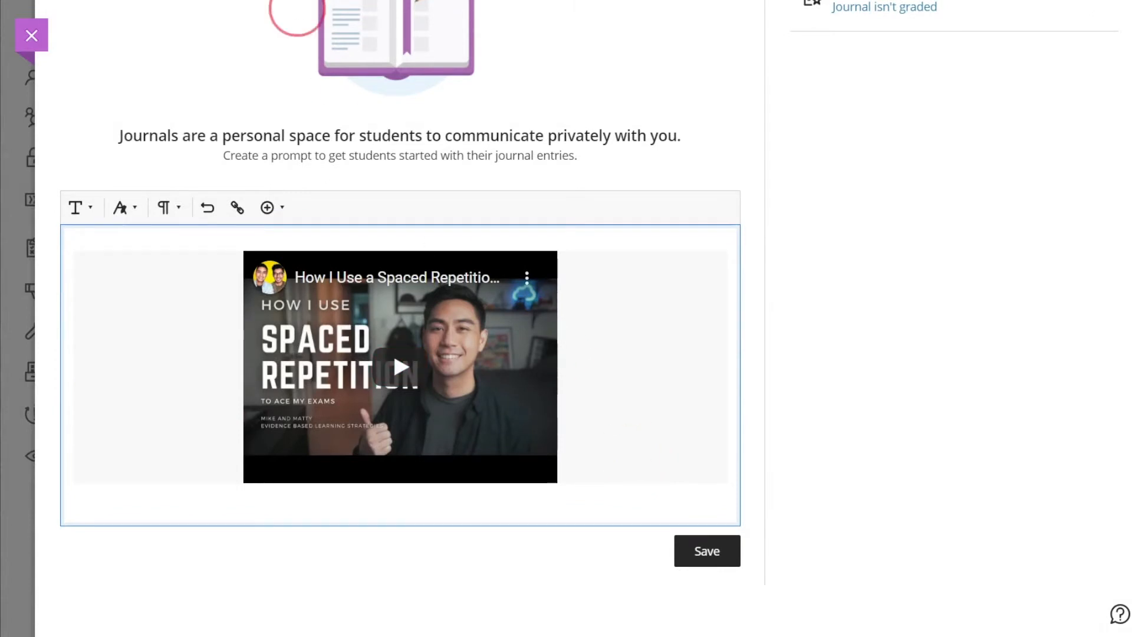
{"action": "type", "text": "Watch this video, in 100 words describe the SRS technique and reflect on how you could use it to improve the effectiveness of your learning."}
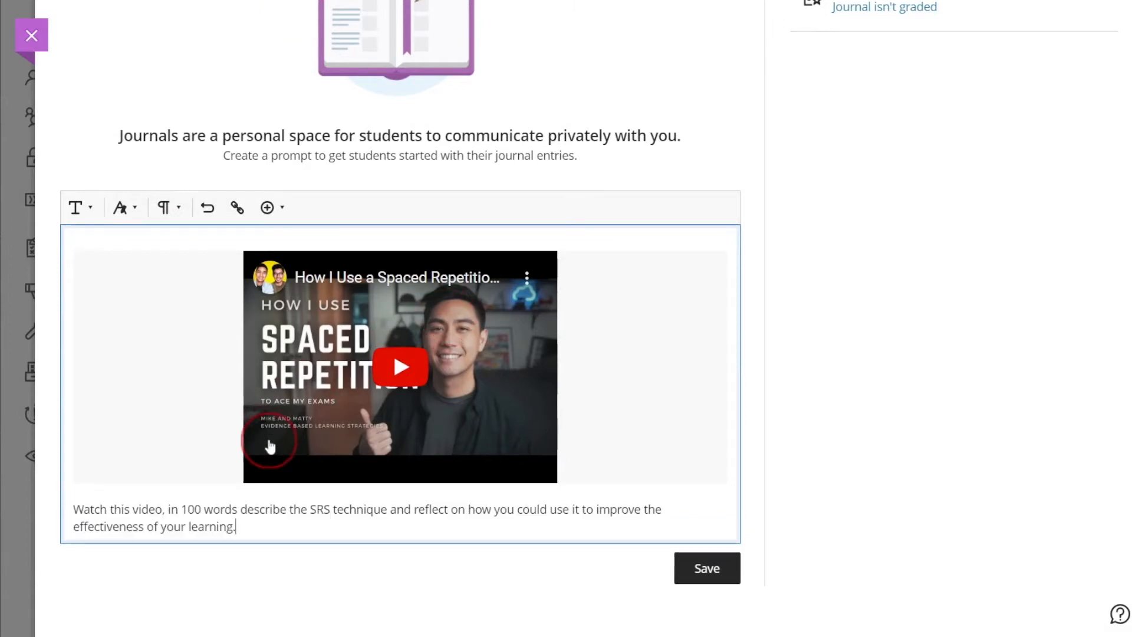
{"action": "scroll", "coordinate": [270, 446], "scroll_direction": "down", "scroll_amount": 1}
{"action": "left_click", "coordinate": [697, 545]}
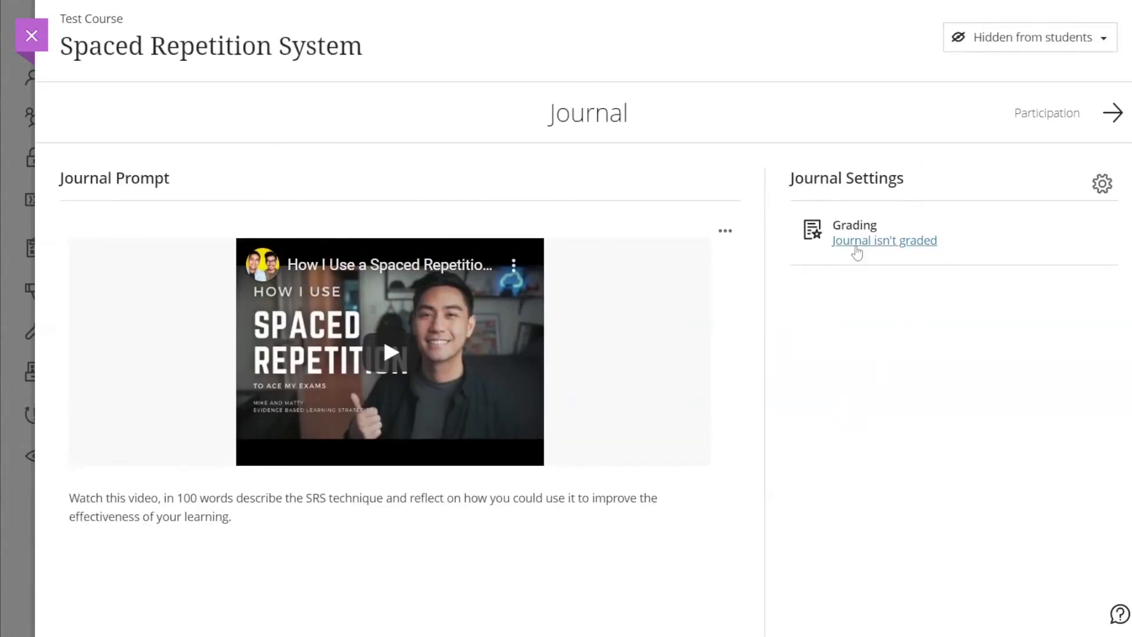
Step: Turn on Grade journal to review the due date, grading and rubric options, and discard the settings changes
{"action": "left_click", "coordinate": [854, 241]}
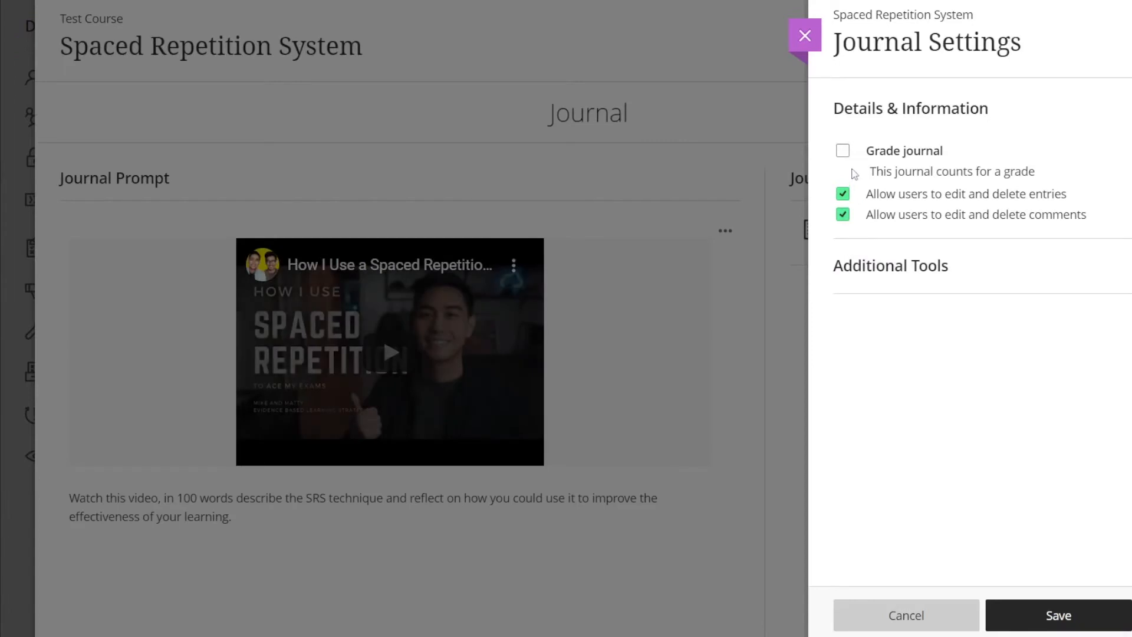
{"action": "left_click", "coordinate": [843, 151]}
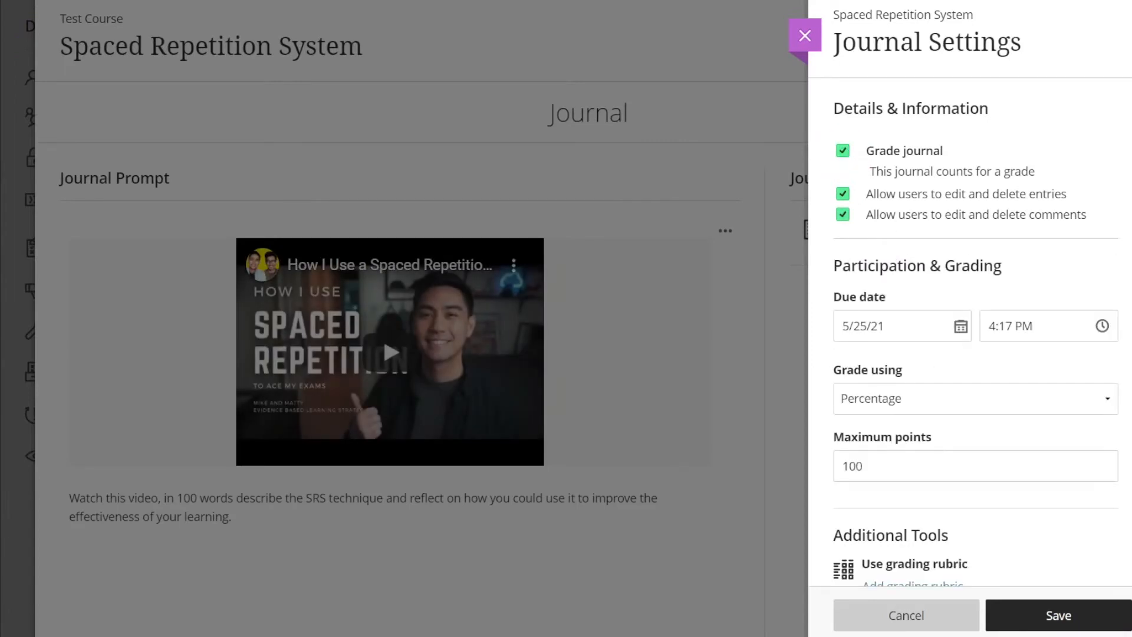
{"action": "scroll", "coordinate": [900, 510], "scroll_direction": "down", "scroll_amount": 2}
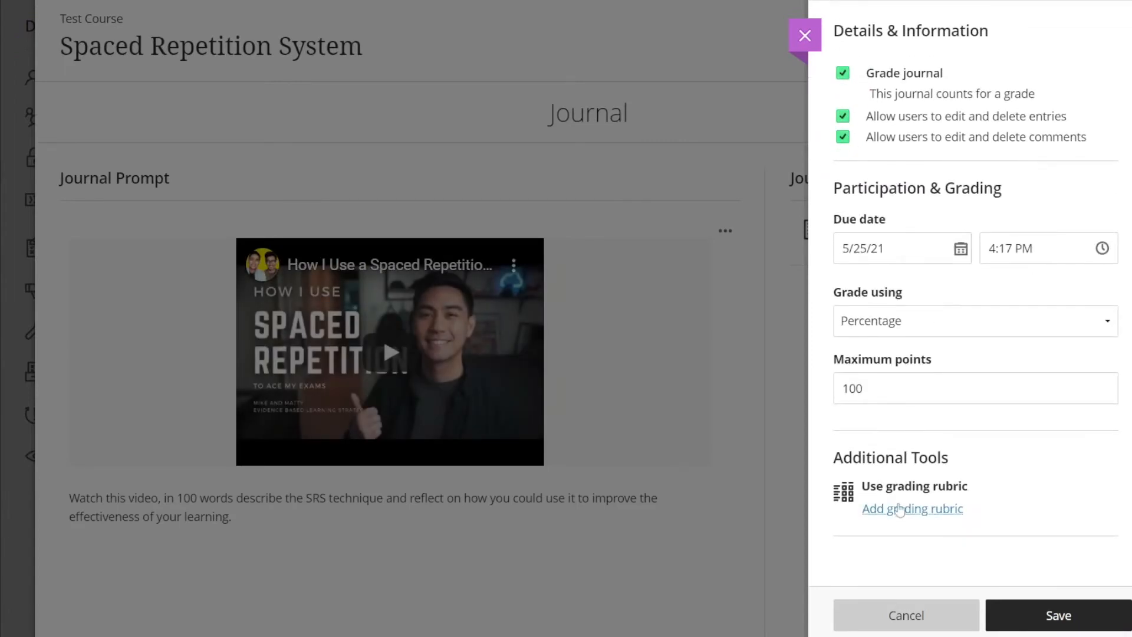
{"action": "left_click", "coordinate": [806, 38]}
{"action": "left_click", "coordinate": [691, 213]}
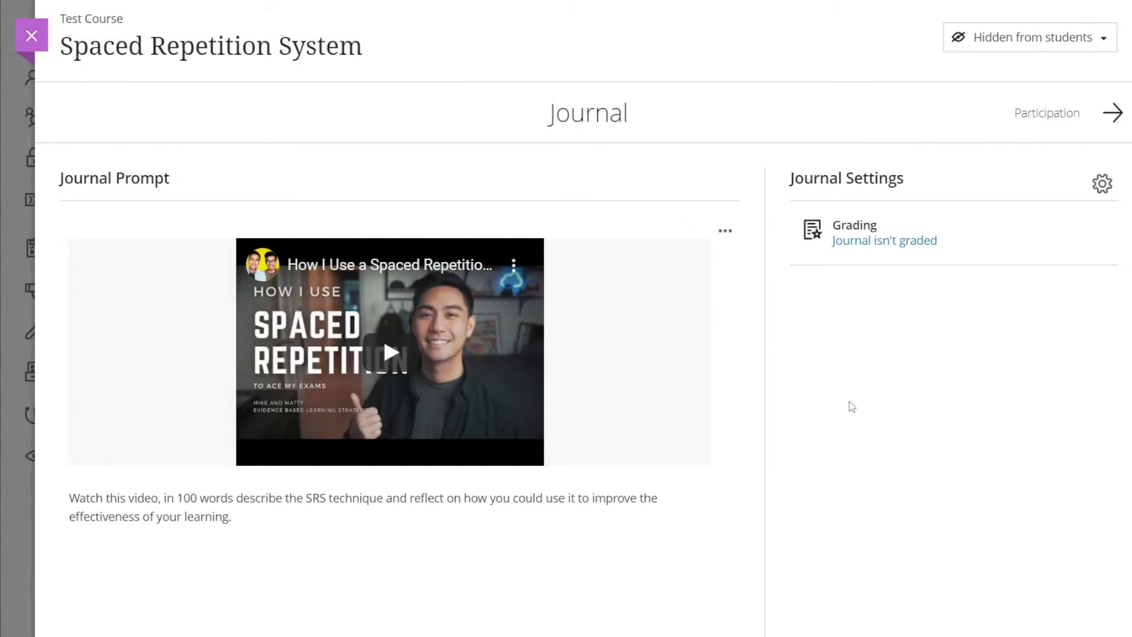
{"action": "scroll", "coordinate": [849, 401], "scroll_direction": "down", "scroll_amount": 3}
{"action": "scroll", "coordinate": [852, 407], "scroll_direction": "up", "scroll_amount": 1}
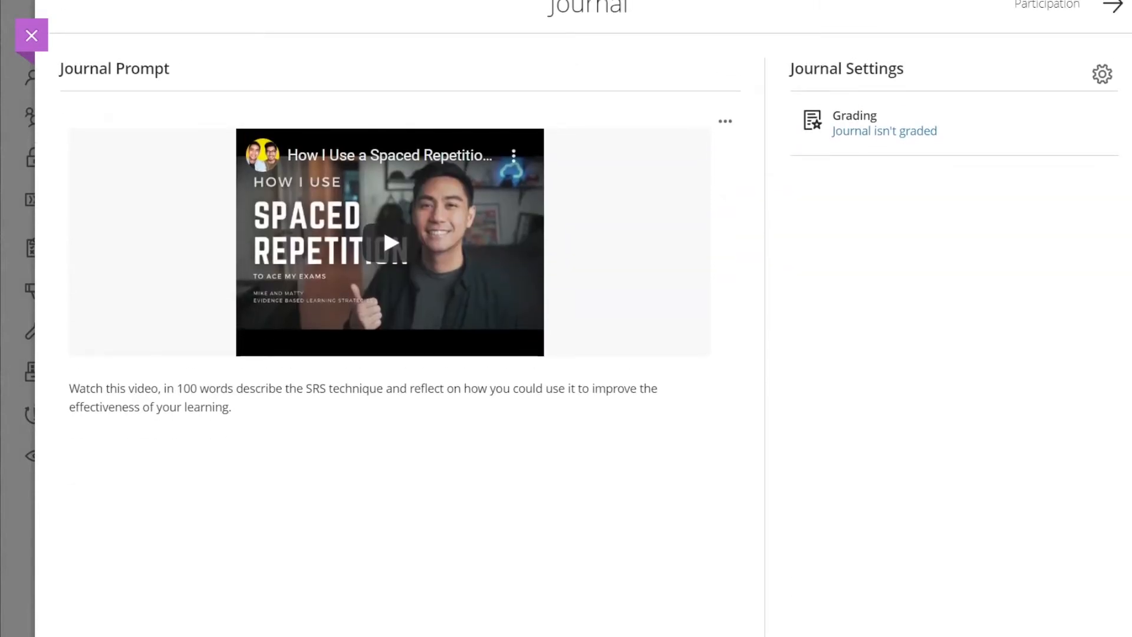
{"action": "scroll", "coordinate": [585, 234], "scroll_direction": "up", "scroll_amount": 1}
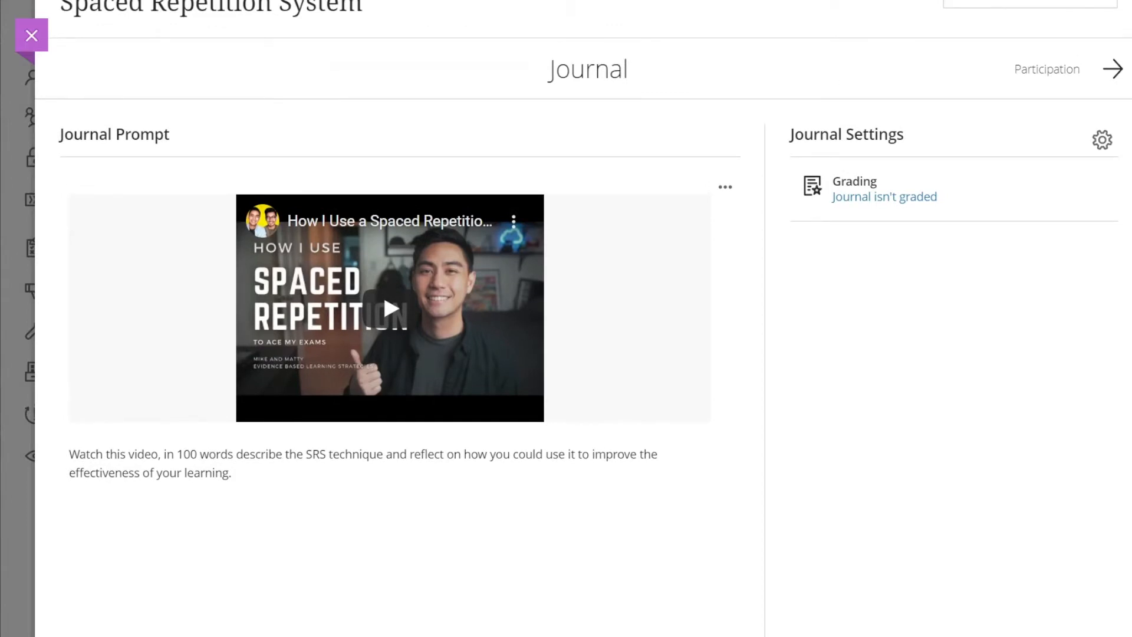
{"action": "scroll", "coordinate": [584, 262], "scroll_direction": "up", "scroll_amount": 1}
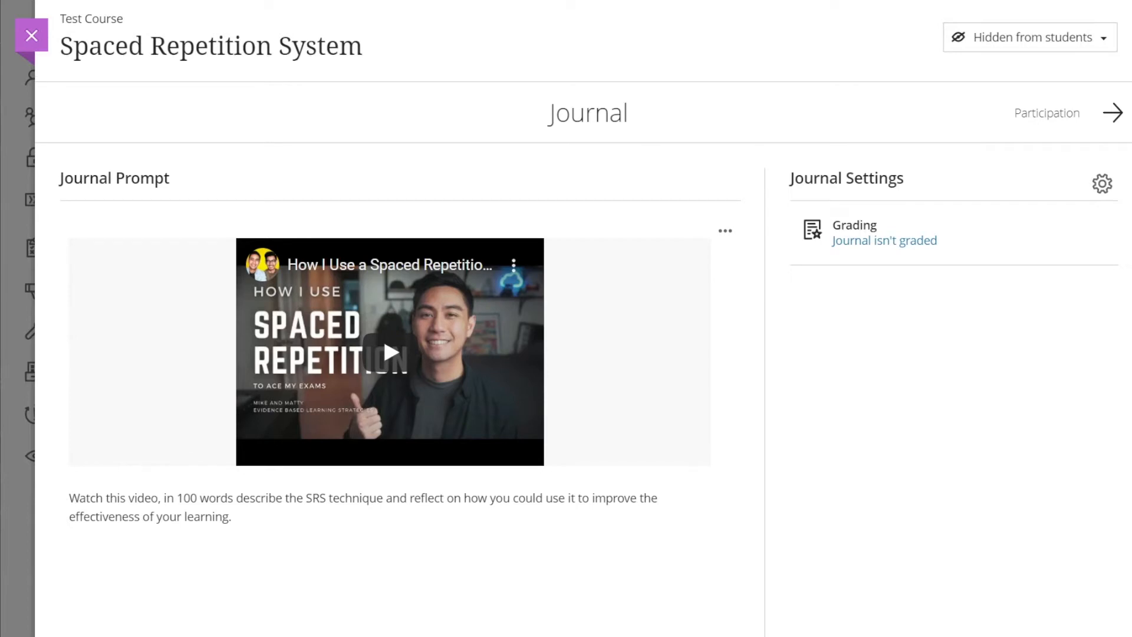
Step: Return to the course content and make the Spaced Repetition System journal visible to students
{"action": "left_click", "coordinate": [32, 37]}
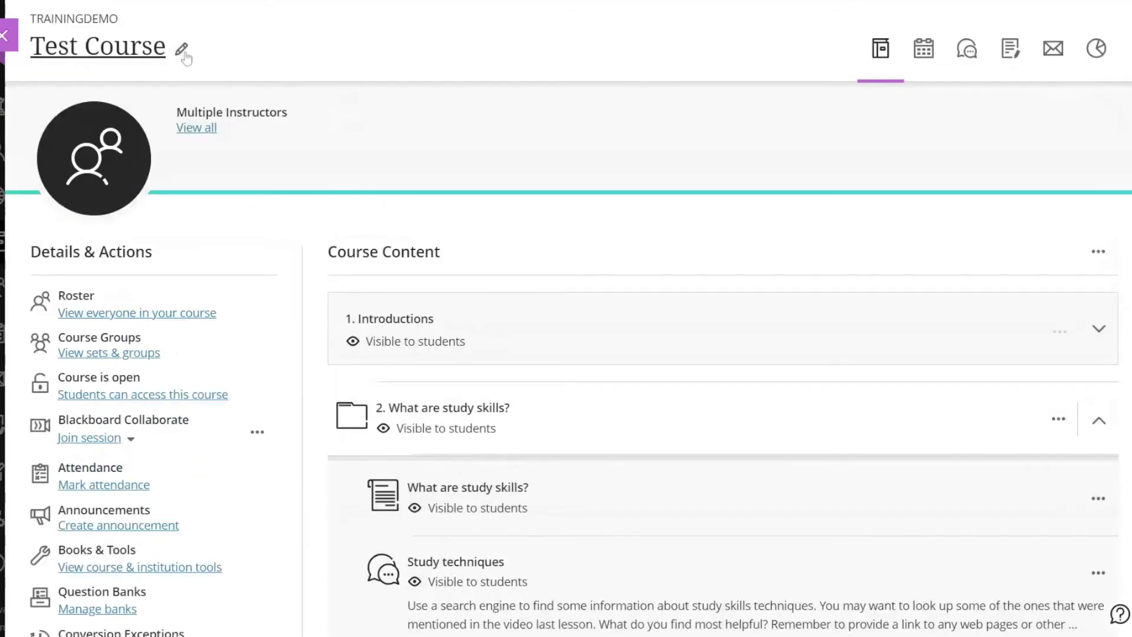
{"action": "scroll", "coordinate": [553, 284], "scroll_direction": "down", "scroll_amount": 5}
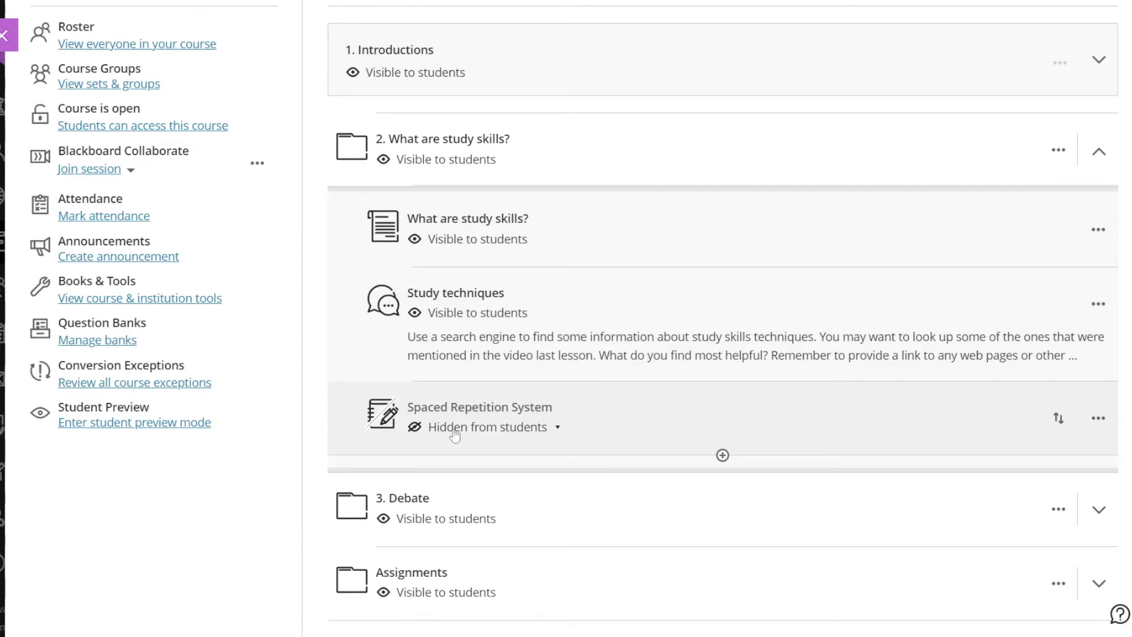
{"action": "scroll", "coordinate": [454, 436], "scroll_direction": "down", "scroll_amount": 1}
{"action": "left_click", "coordinate": [469, 402]}
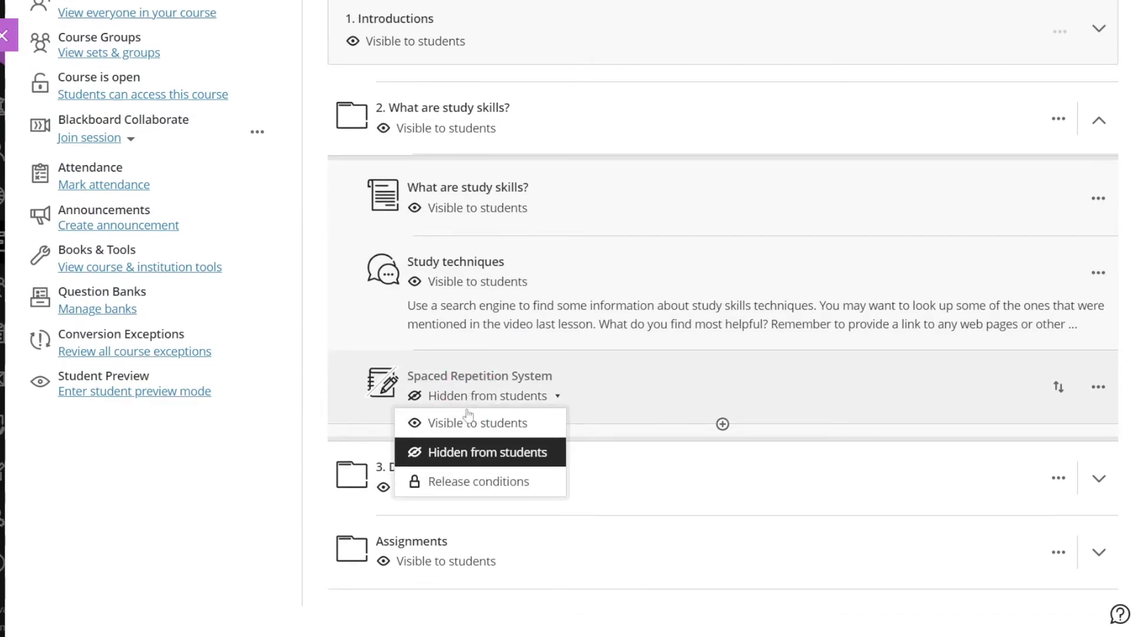
{"action": "left_click", "coordinate": [468, 419]}
Step: Start student preview mode and open the Spaced Repetition System journal from the "2. What are study skills?" folder
{"action": "left_click", "coordinate": [182, 393]}
{"action": "left_click", "coordinate": [653, 254]}
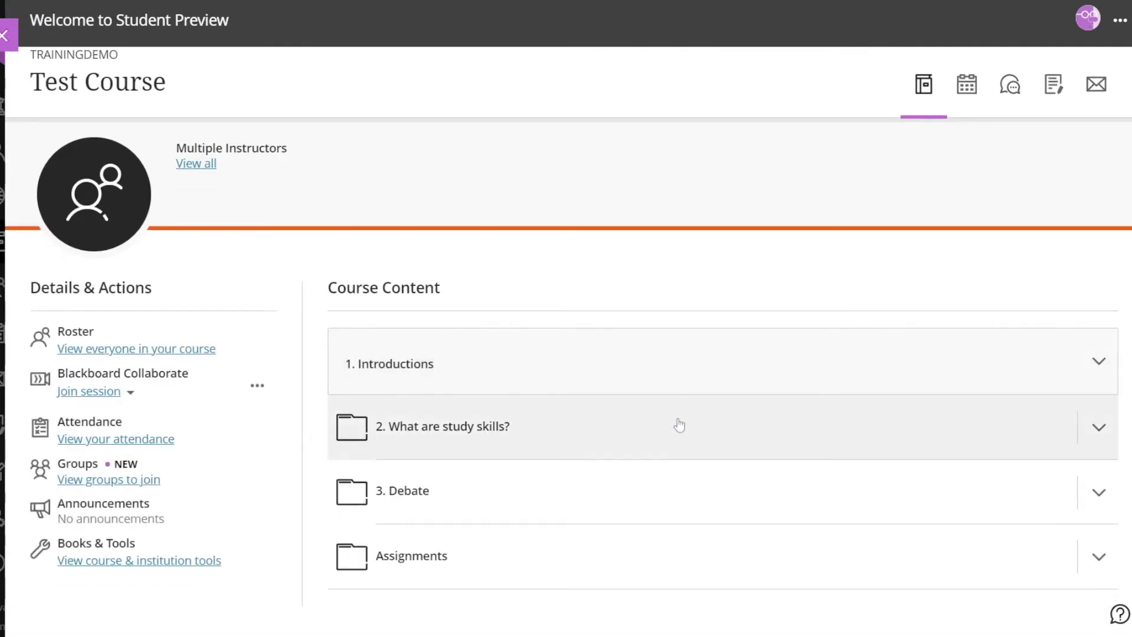
{"action": "left_click", "coordinate": [514, 427]}
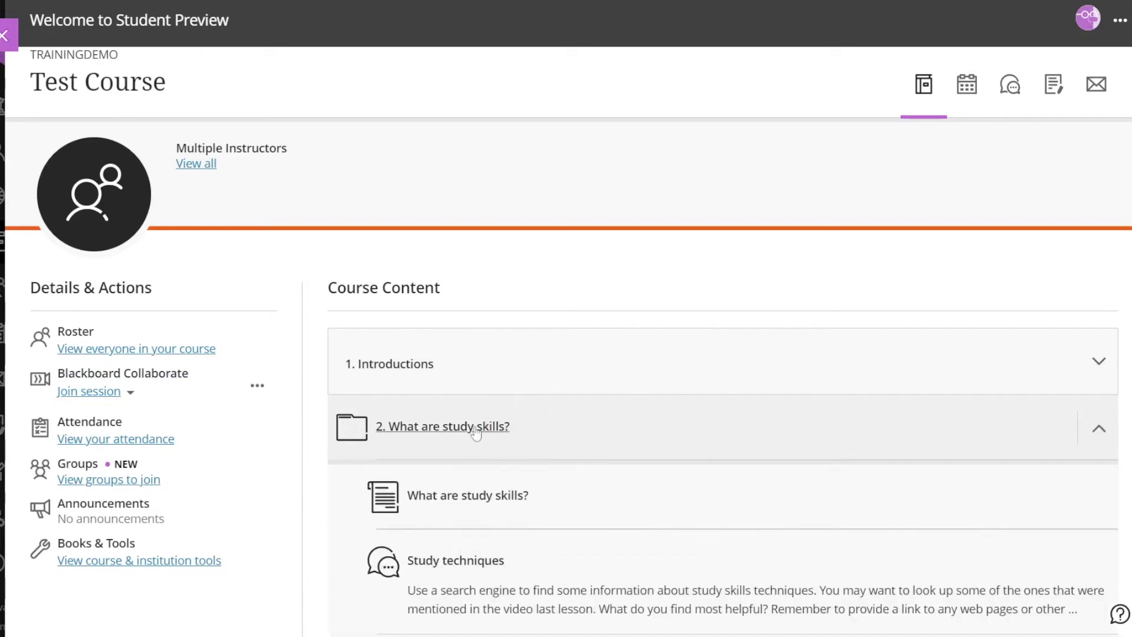
{"action": "scroll", "coordinate": [475, 431], "scroll_direction": "down", "scroll_amount": 4}
{"action": "left_click", "coordinate": [457, 413]}
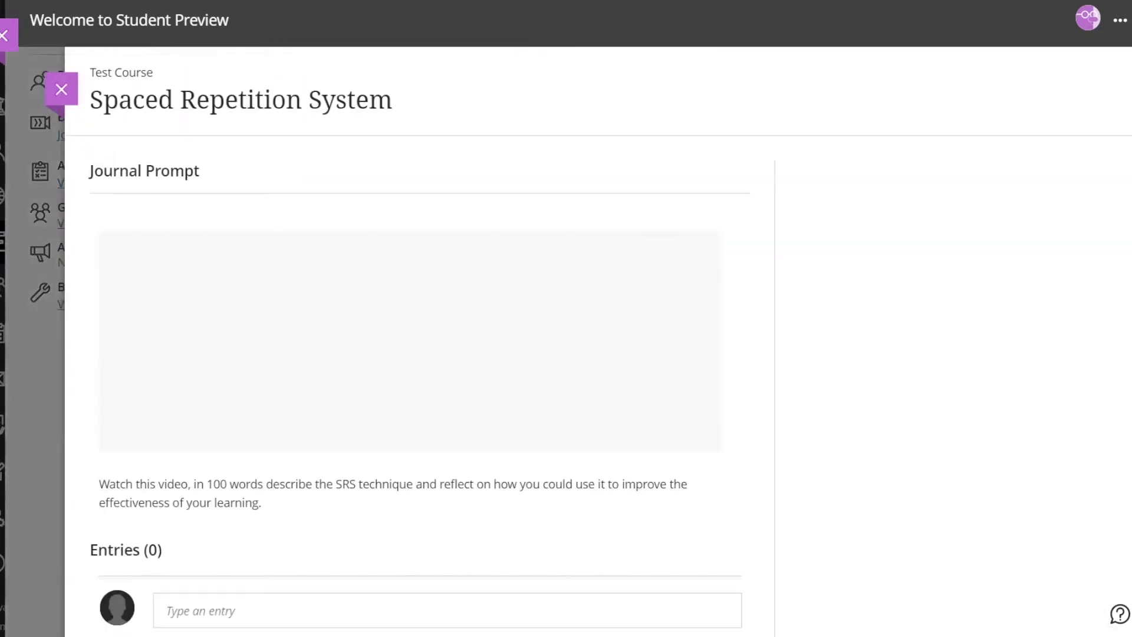
Step: Post the journal entry "Response" as the preview student
{"action": "scroll", "coordinate": [402, 325], "scroll_direction": "down", "scroll_amount": 1}
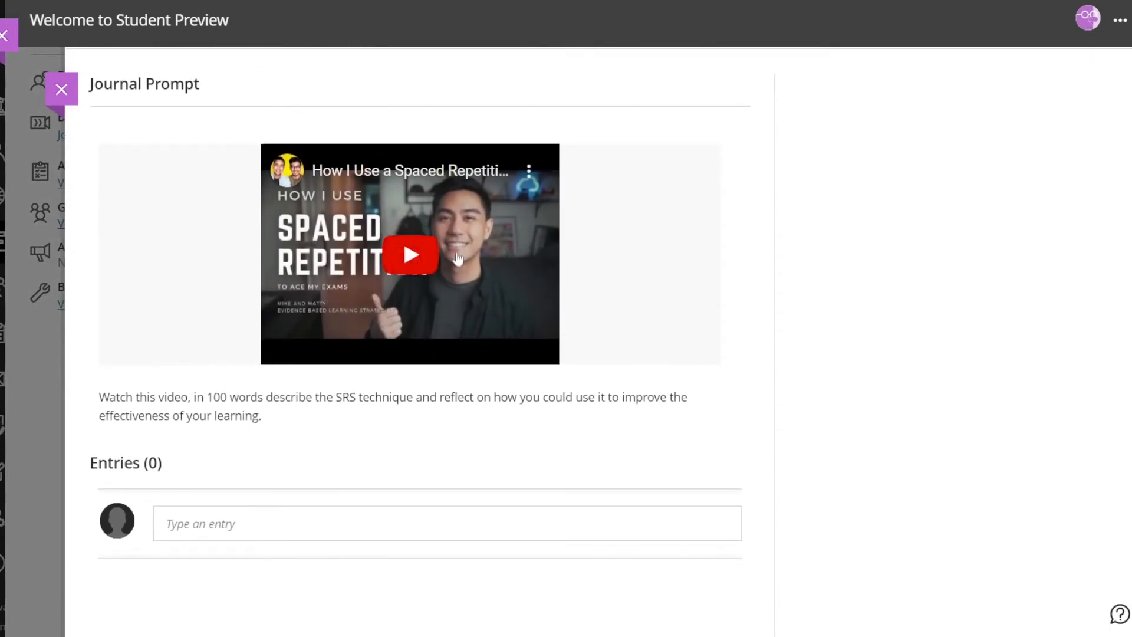
{"action": "scroll", "coordinate": [413, 325], "scroll_direction": "down", "scroll_amount": 1}
{"action": "left_click", "coordinate": [299, 468]}
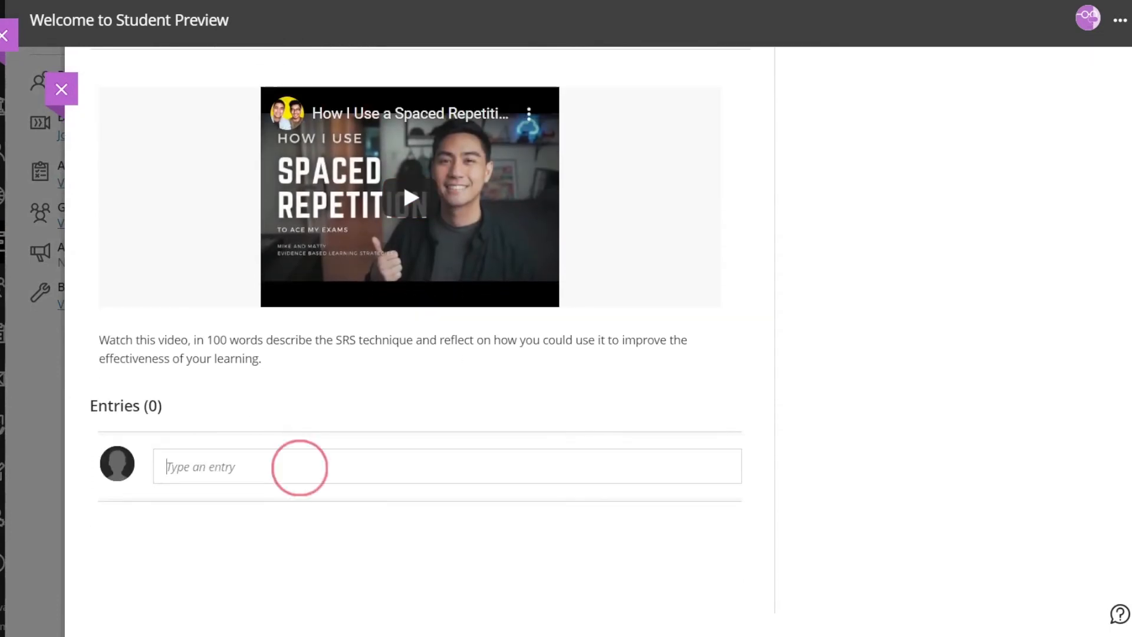
{"action": "type", "text": "Response"}
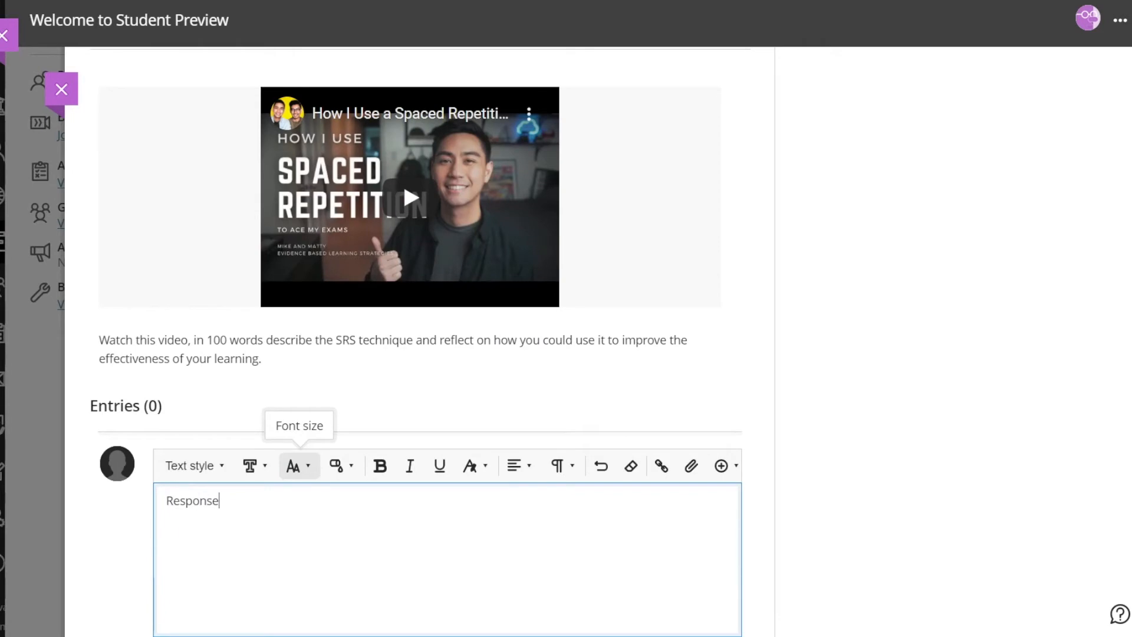
{"action": "scroll", "coordinate": [412, 342], "scroll_direction": "down", "scroll_amount": 3}
{"action": "left_click", "coordinate": [697, 522]}
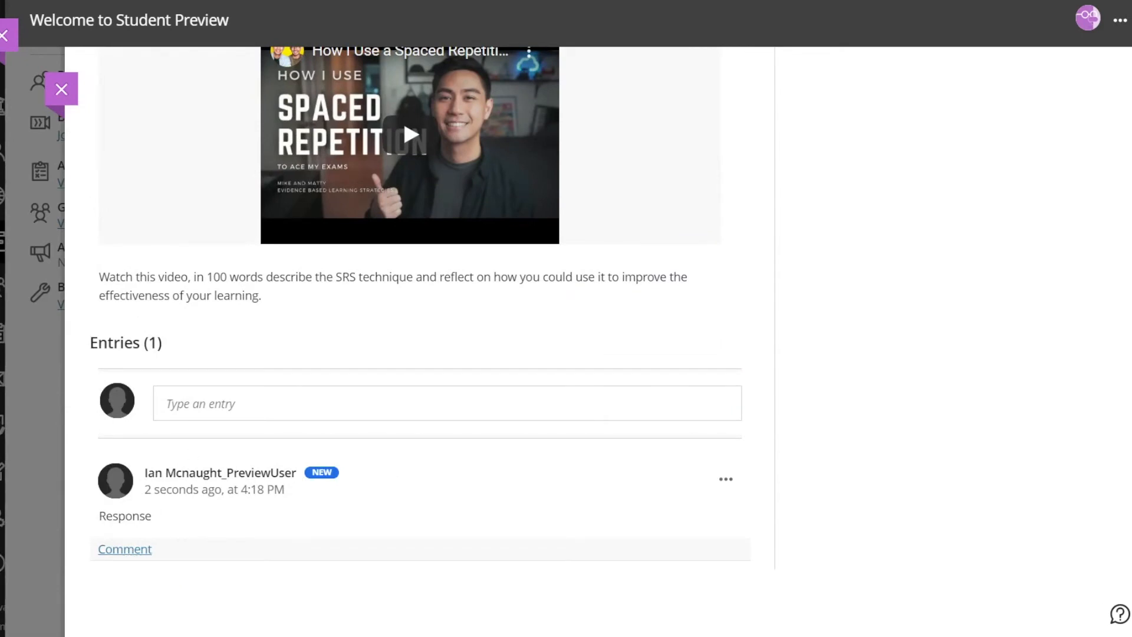
Step: Close the Spaced Repetition System journal and exit student preview, keeping the preview student's activity
{"action": "left_click", "coordinate": [60, 89]}
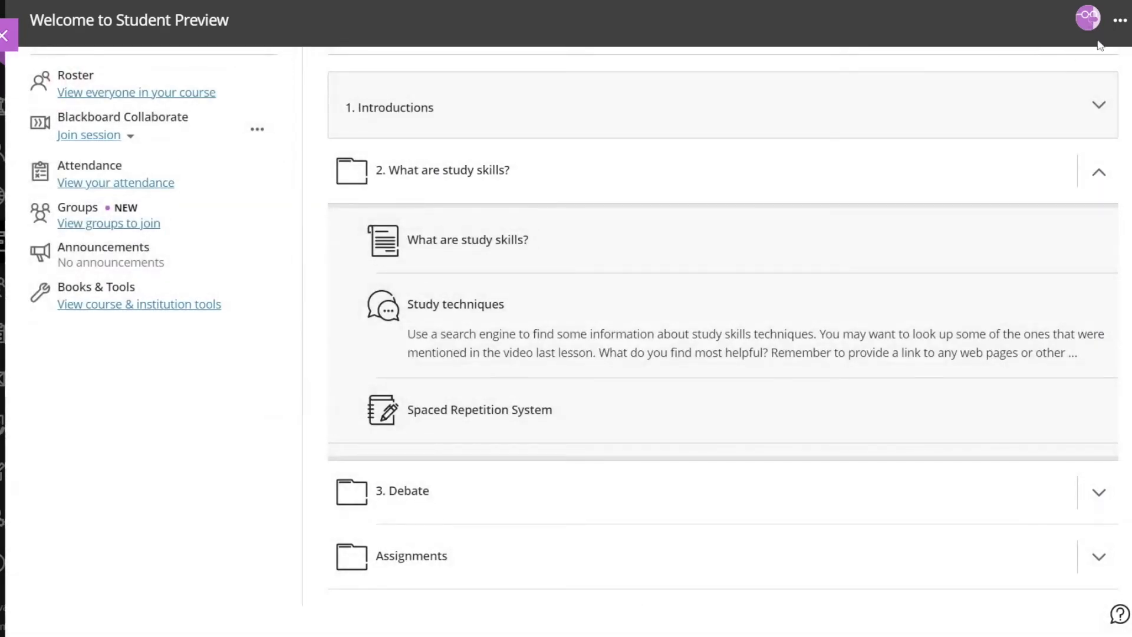
{"action": "left_click", "coordinate": [1116, 22]}
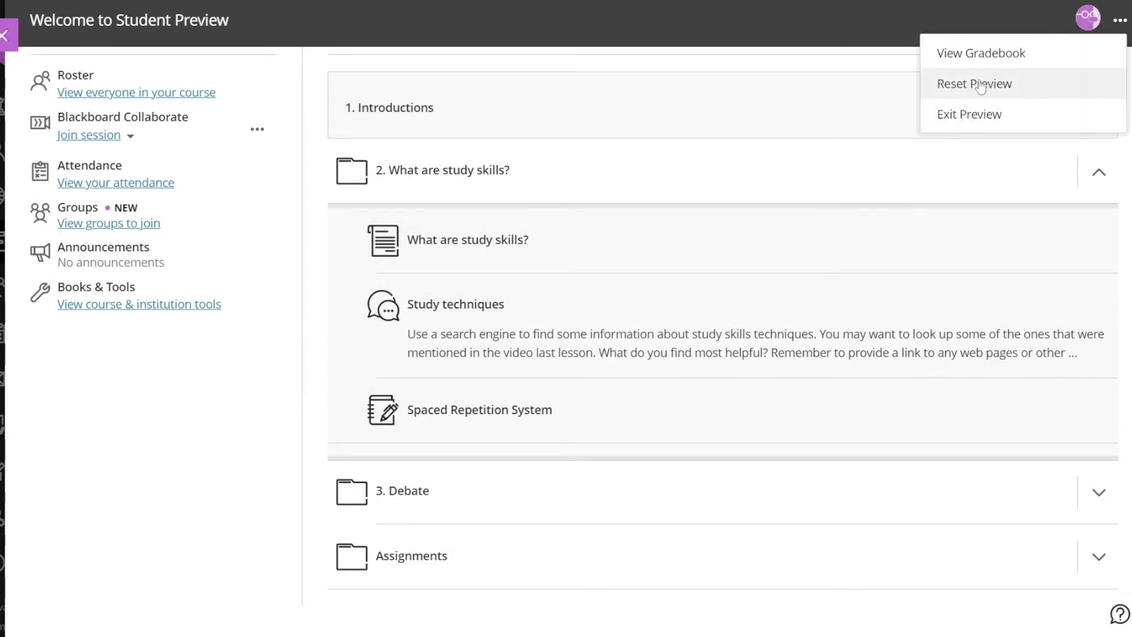
{"action": "left_click", "coordinate": [976, 115]}
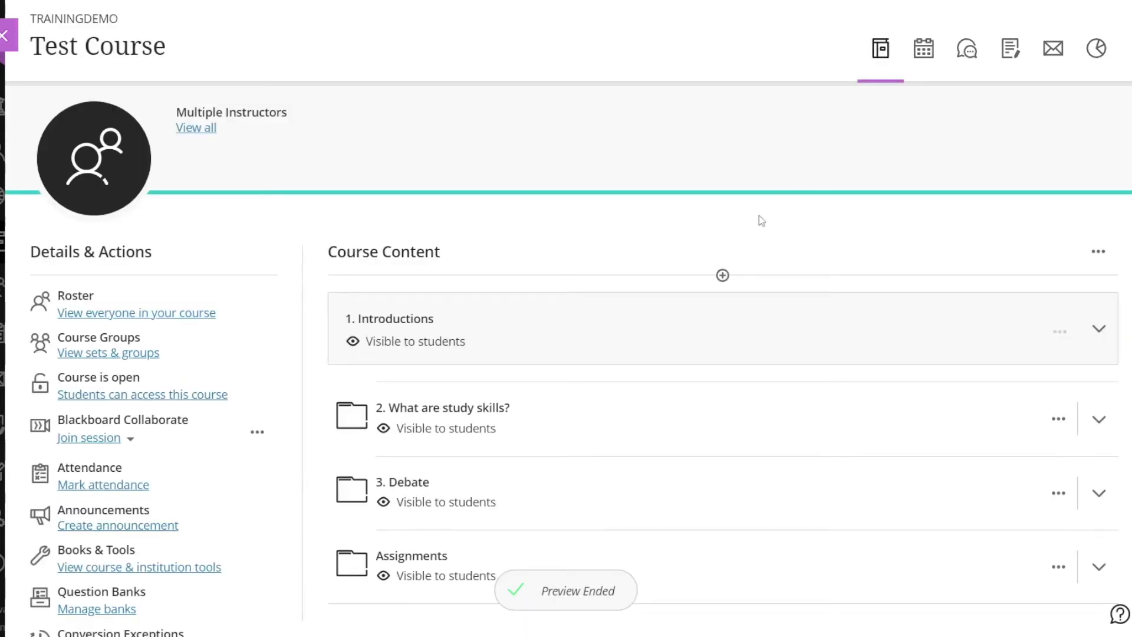
Step: Open the Spaced Repetition System journal as instructor from the "2. What are study skills?" folder
{"action": "scroll", "coordinate": [760, 219], "scroll_direction": "down", "scroll_amount": 2}
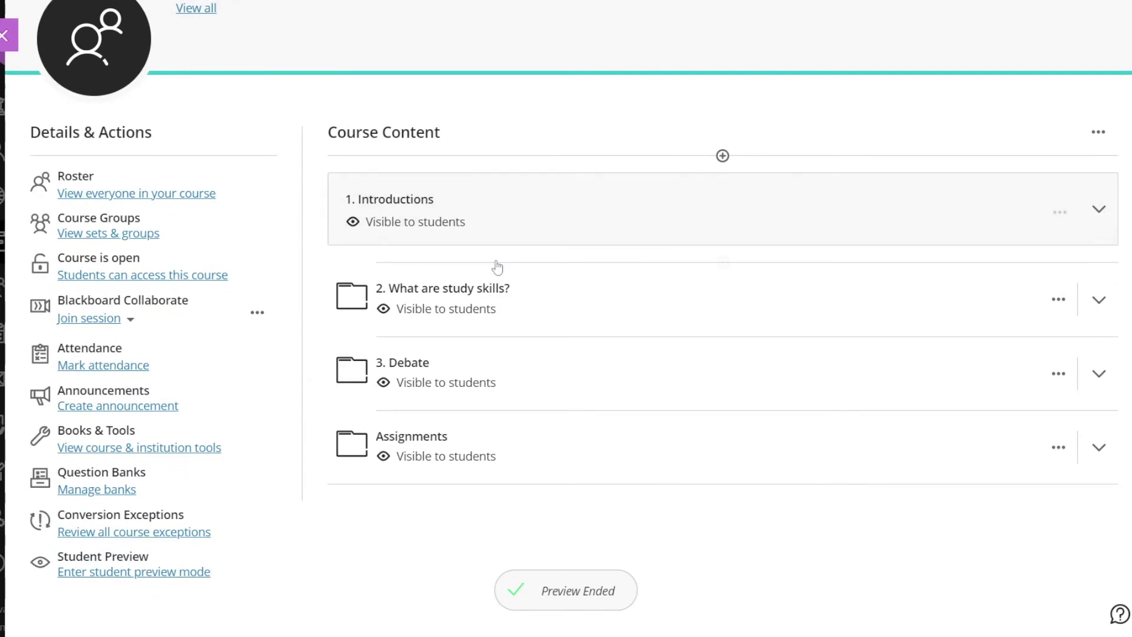
{"action": "left_click", "coordinate": [446, 293]}
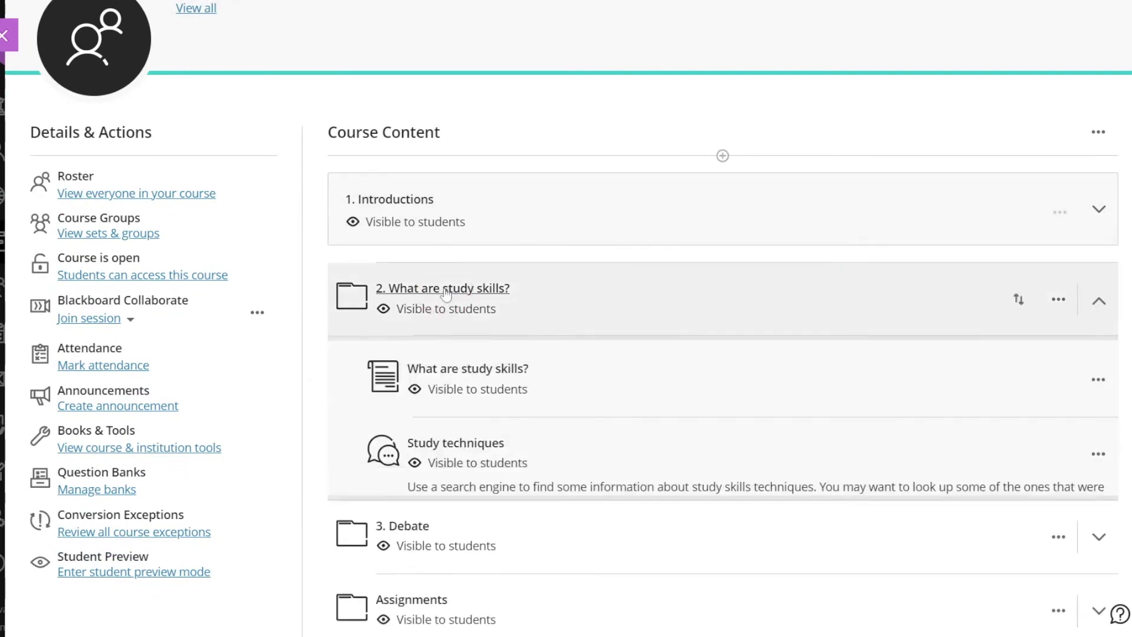
{"action": "scroll", "coordinate": [612, 406], "scroll_direction": "down", "scroll_amount": 2}
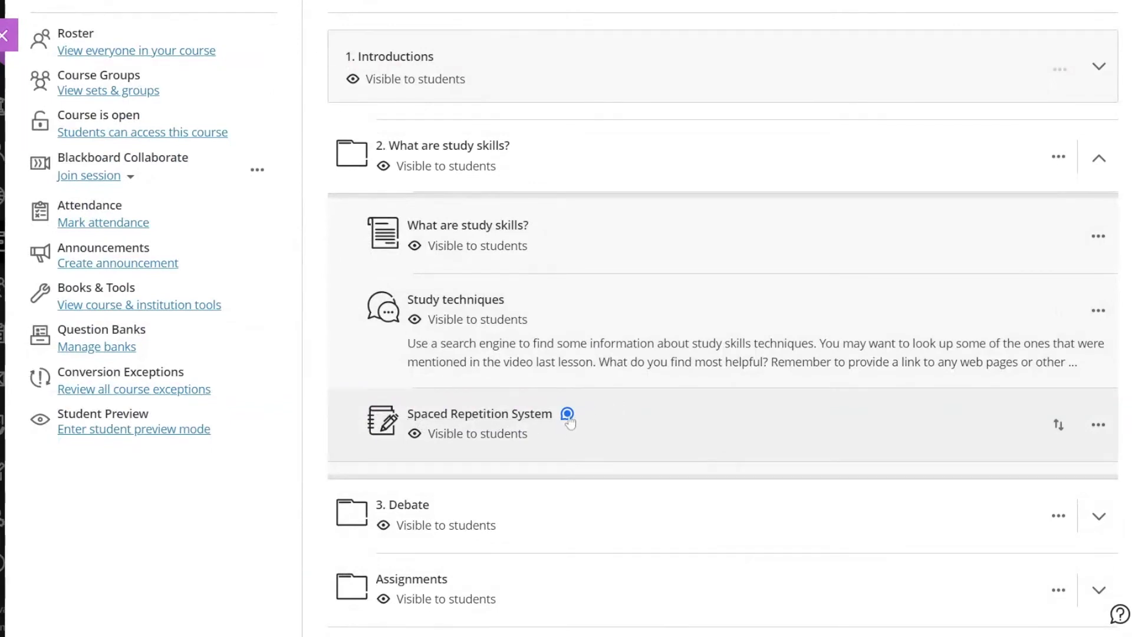
{"action": "left_click", "coordinate": [528, 419]}
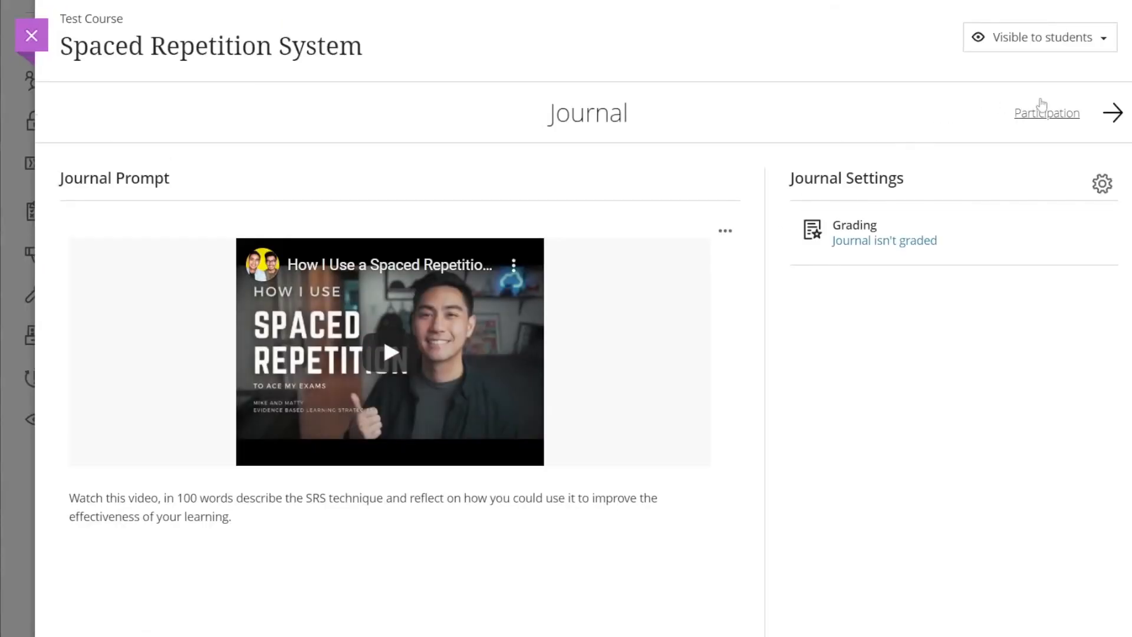
Step: Review the preview student's entry through the journal's participation list, open a comment on it, and return to the course content without posting
{"action": "left_click", "coordinate": [1042, 113]}
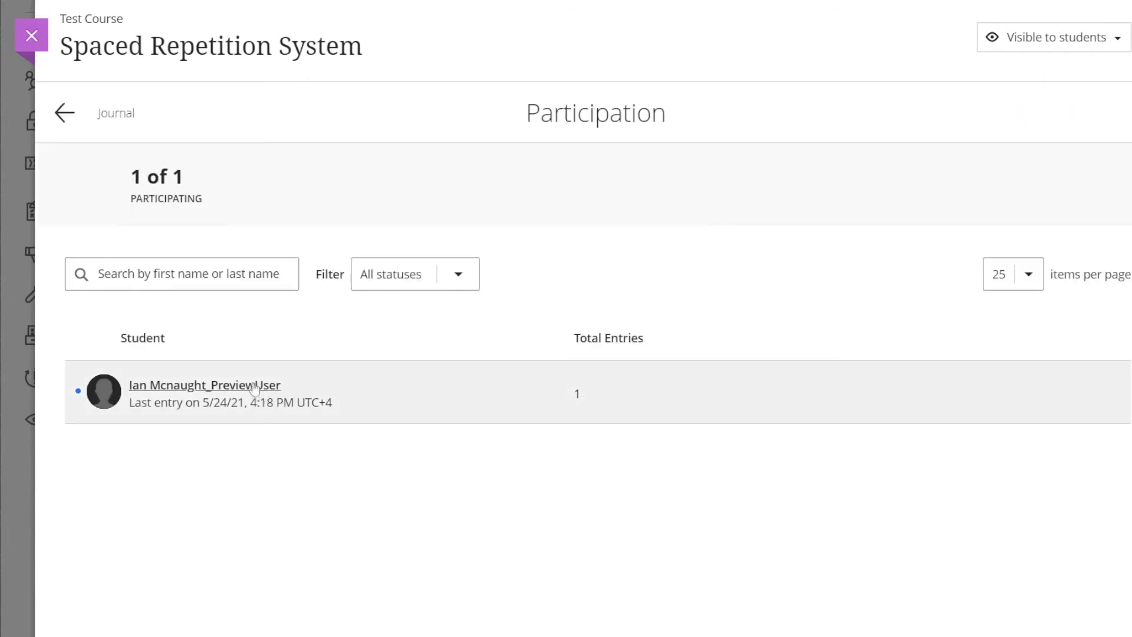
{"action": "left_click", "coordinate": [220, 386]}
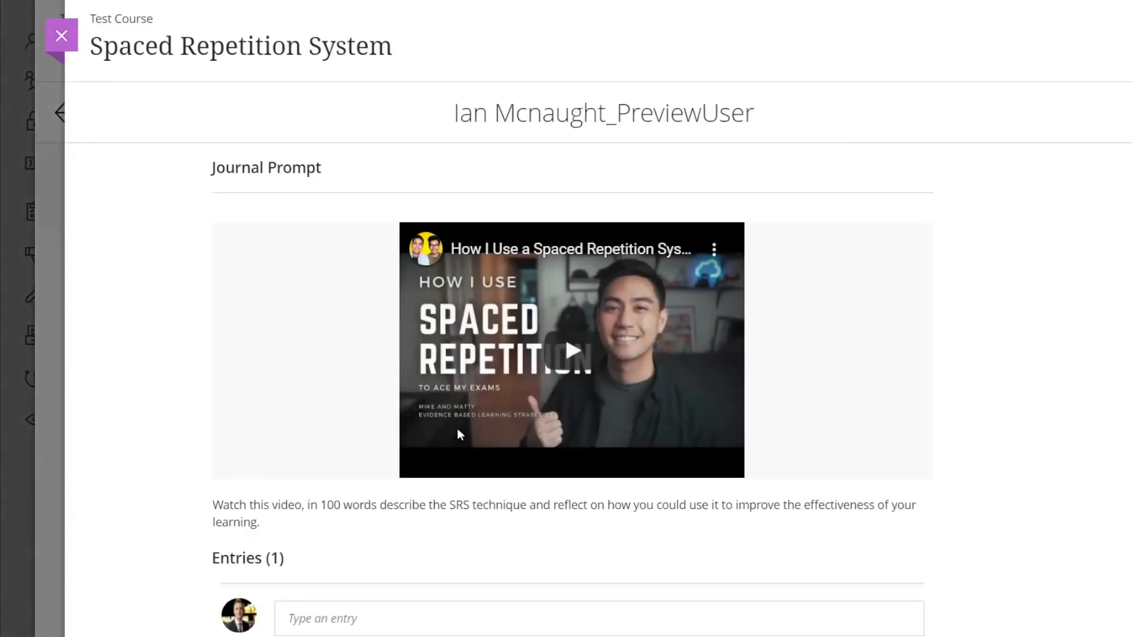
{"action": "scroll", "coordinate": [459, 434], "scroll_direction": "down", "scroll_amount": 3}
{"action": "left_click", "coordinate": [247, 549]}
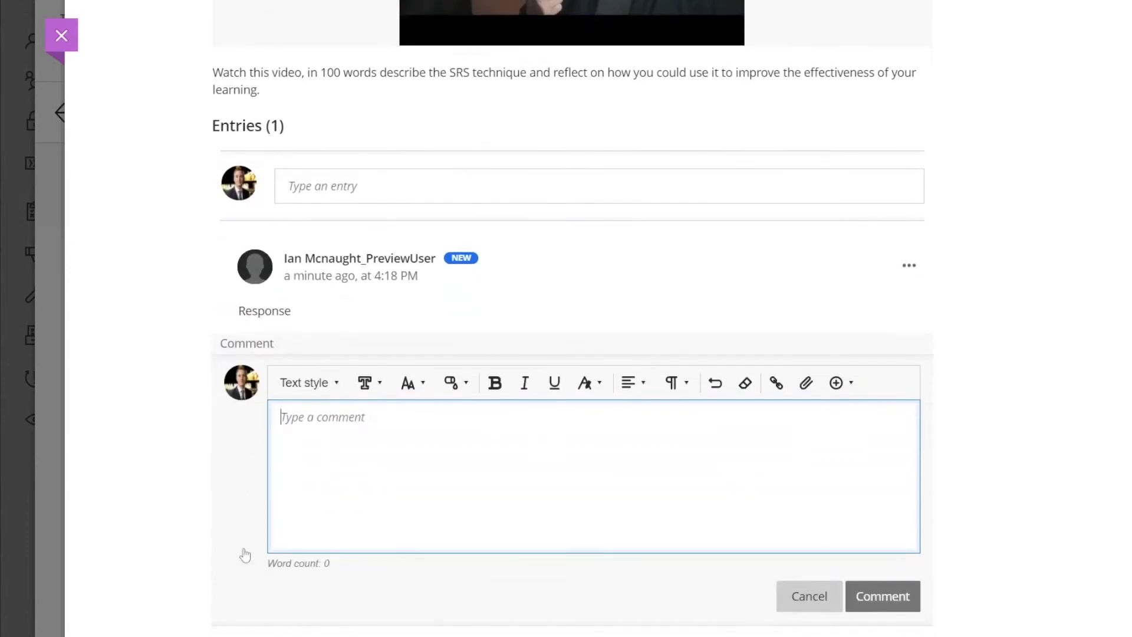
{"action": "scroll", "coordinate": [159, 210], "scroll_direction": "up", "scroll_amount": 2}
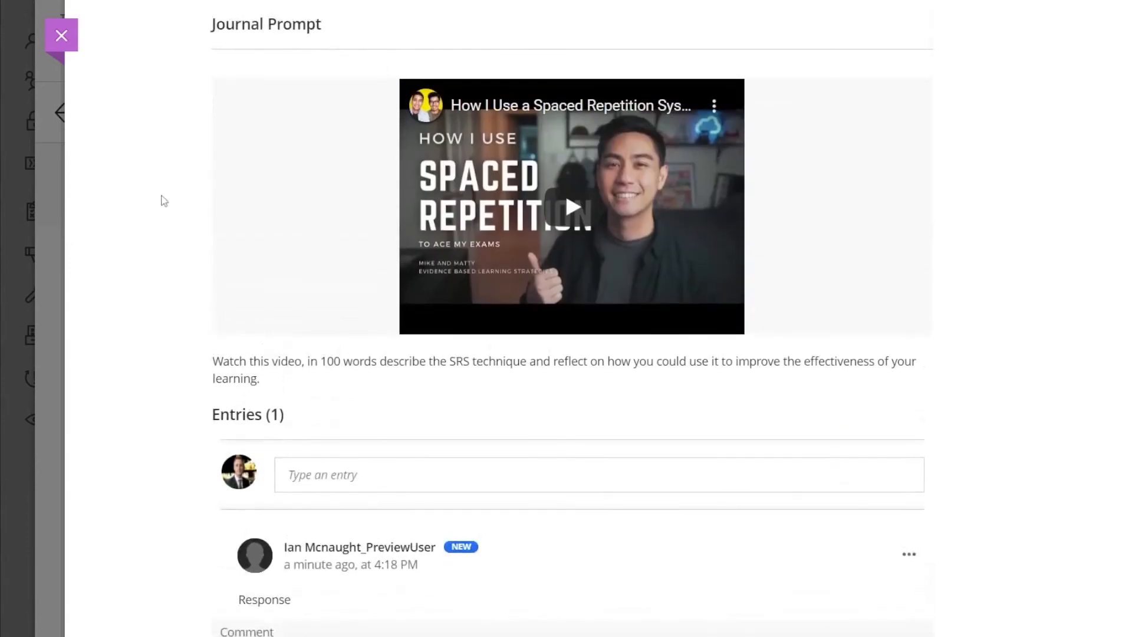
{"action": "left_click", "coordinate": [61, 35]}
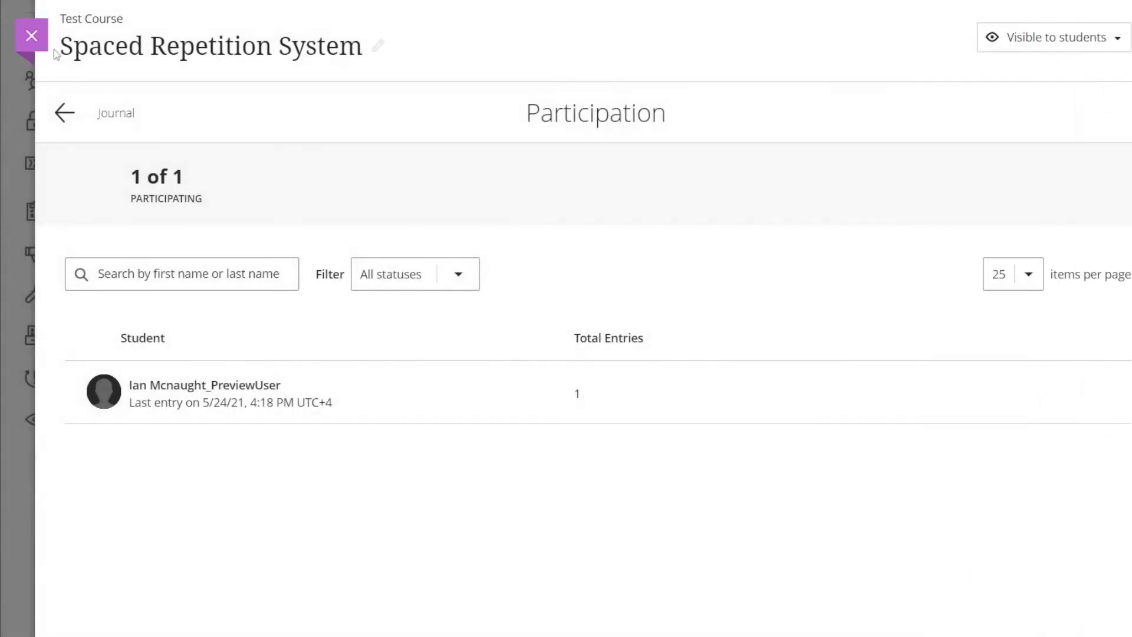
{"action": "left_click", "coordinate": [30, 36]}
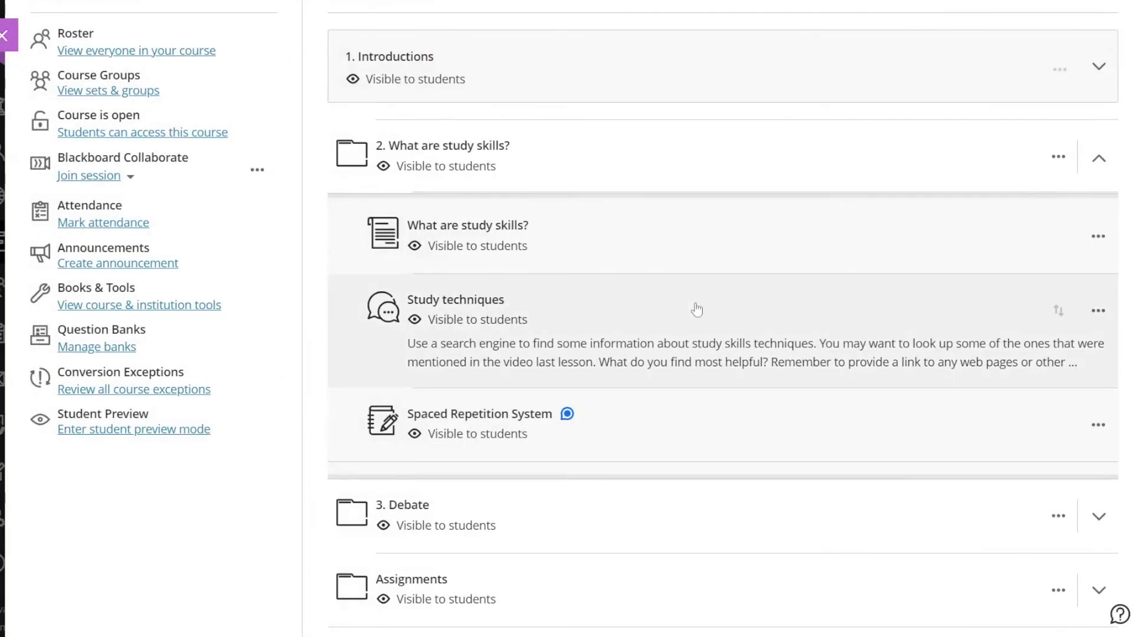
Step: Open the Study techniques discussion in the "2. What are study skills?" folder and dismiss the discussion naming tip
{"action": "scroll", "coordinate": [697, 310], "scroll_direction": "up", "scroll_amount": 1}
{"action": "scroll", "coordinate": [697, 310], "scroll_direction": "up", "scroll_amount": 3}
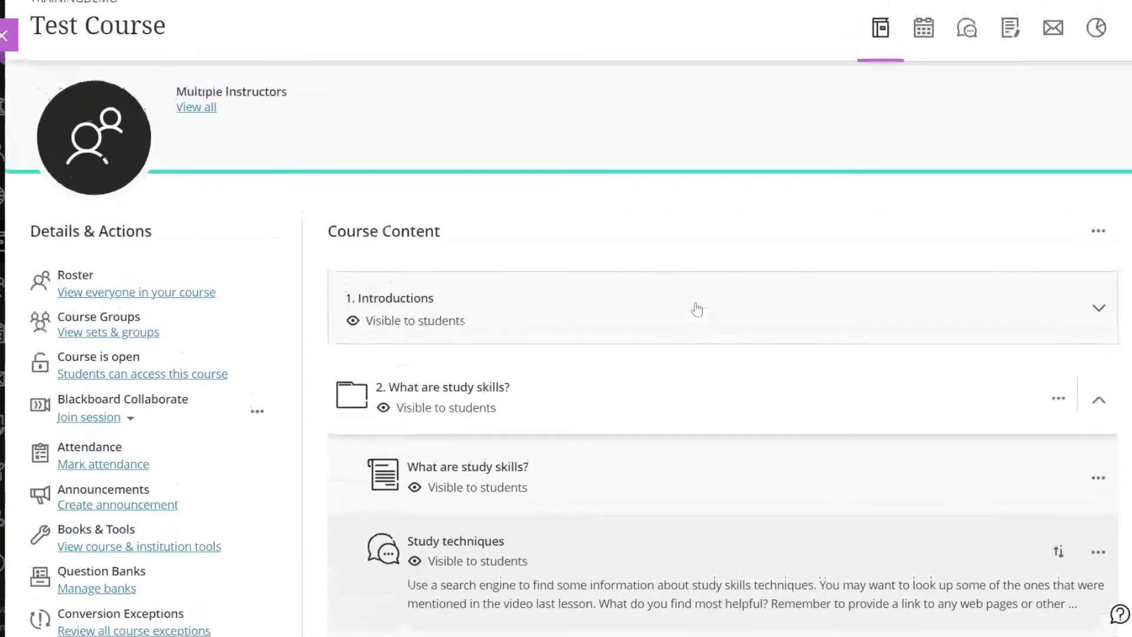
{"action": "scroll", "coordinate": [697, 309], "scroll_direction": "down", "scroll_amount": 4}
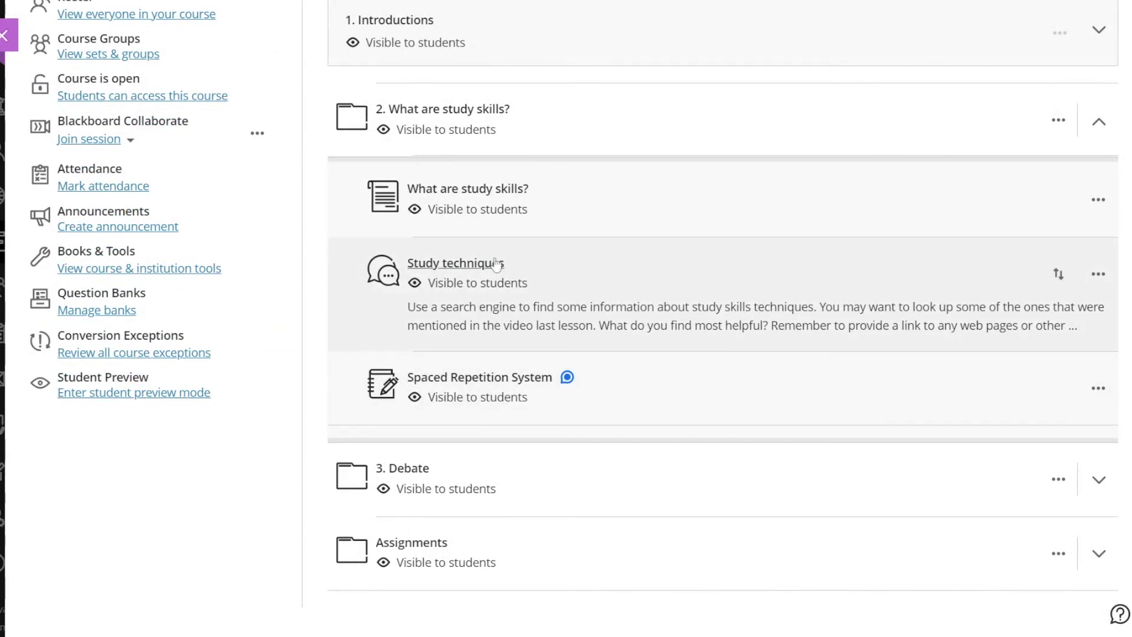
{"action": "left_click", "coordinate": [461, 272]}
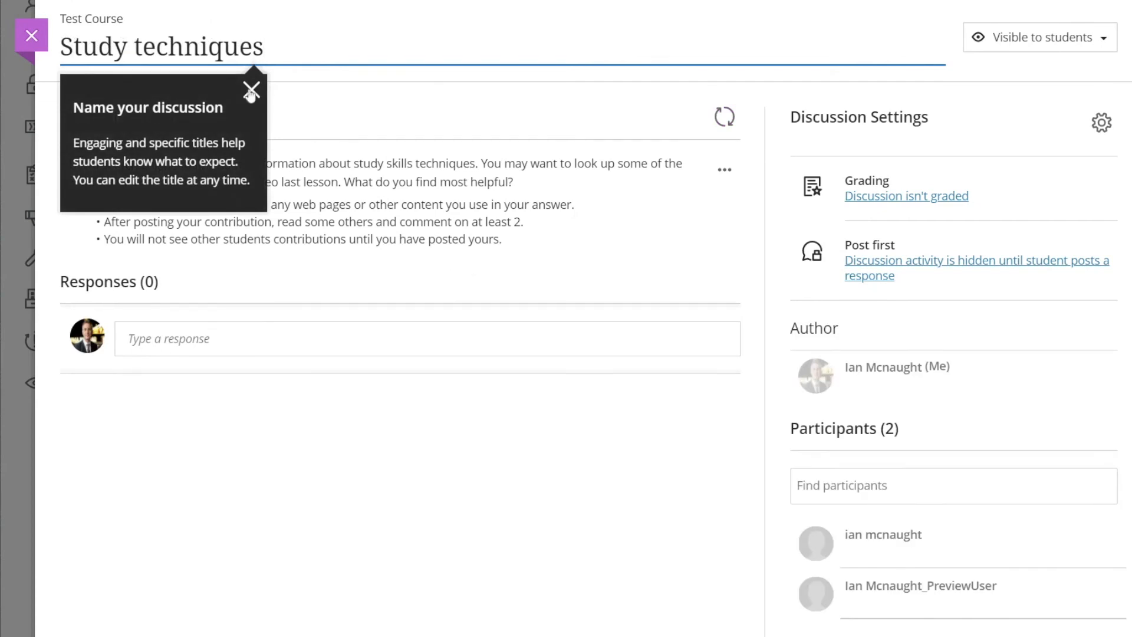
{"action": "left_click", "coordinate": [251, 91]}
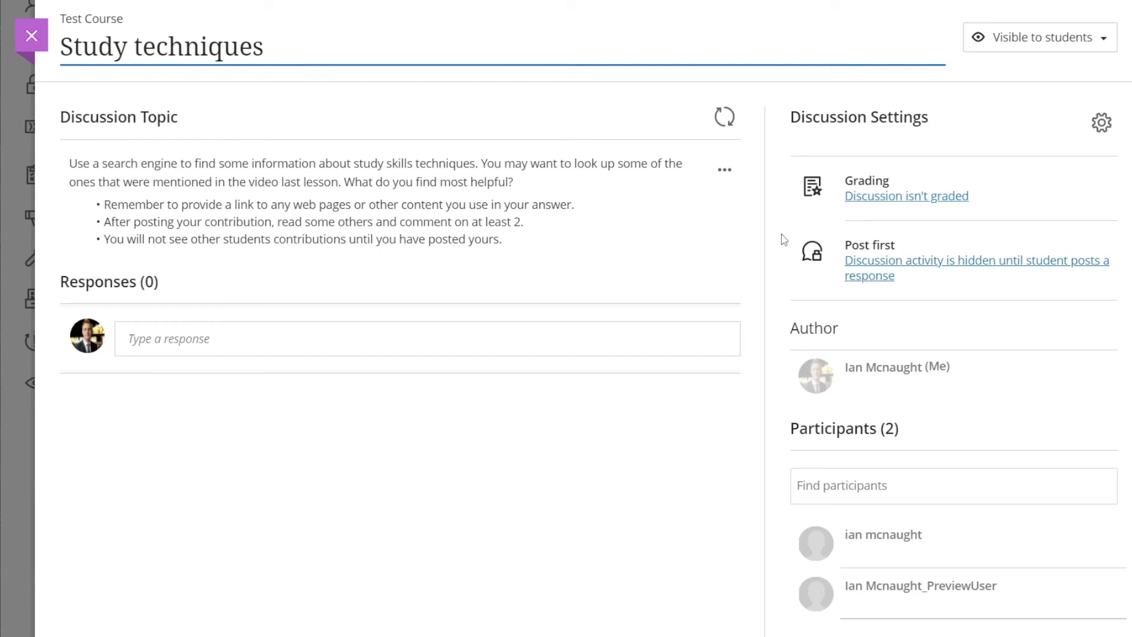
Step: Turn on Grade discussion in the Study techniques settings to review the participation date, grading and rubric options, and discard the changes
{"action": "mouse_move", "coordinate": [1051, 231]}
{"action": "left_mouse_down"}
{"action": "mouse_move", "coordinate": [780, 276]}
{"action": "mouse_move", "coordinate": [1111, 254]}
{"action": "mouse_move", "coordinate": [991, 208]}
{"action": "left_mouse_up"}
{"action": "left_click", "coordinate": [933, 262]}
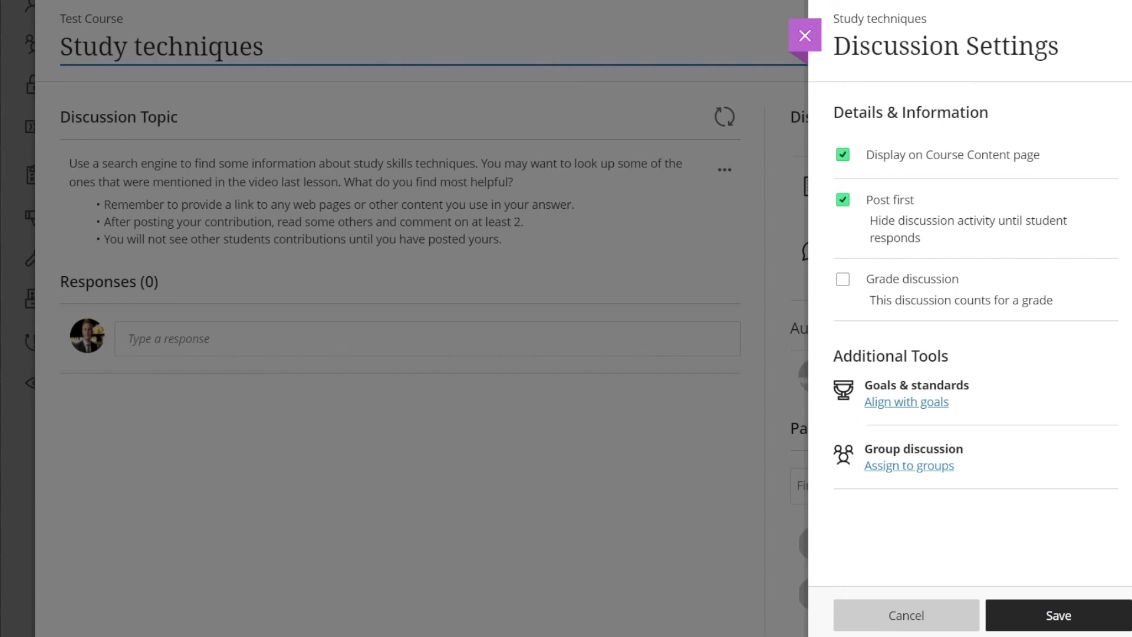
{"action": "left_click", "coordinate": [844, 280]}
{"action": "scroll", "coordinate": [846, 291], "scroll_direction": "down", "scroll_amount": 5}
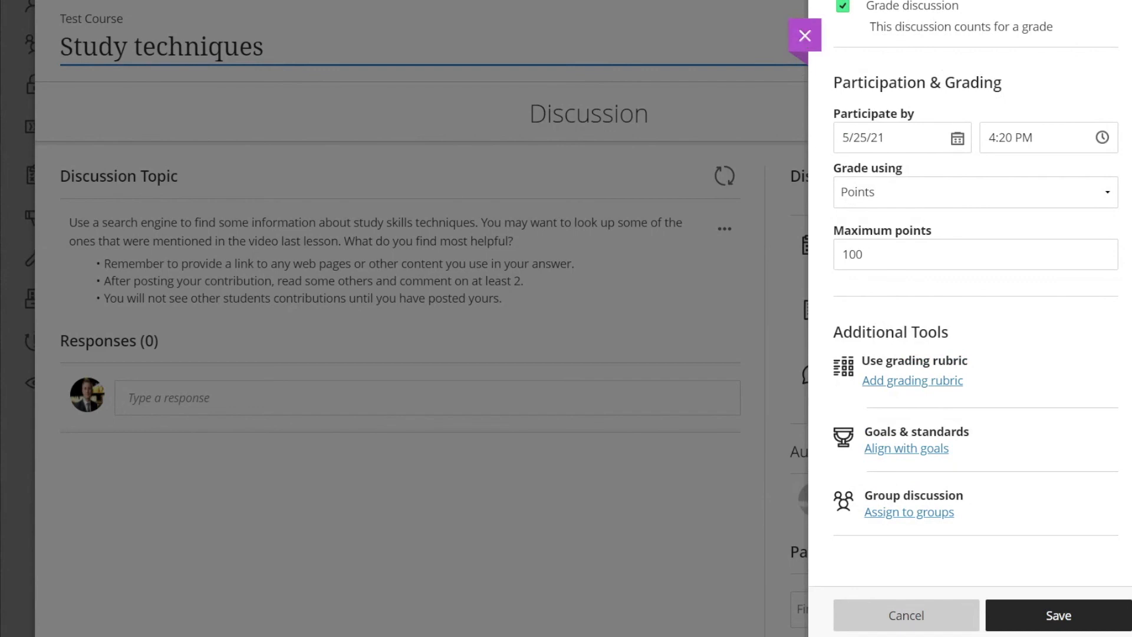
{"action": "left_click", "coordinate": [805, 36]}
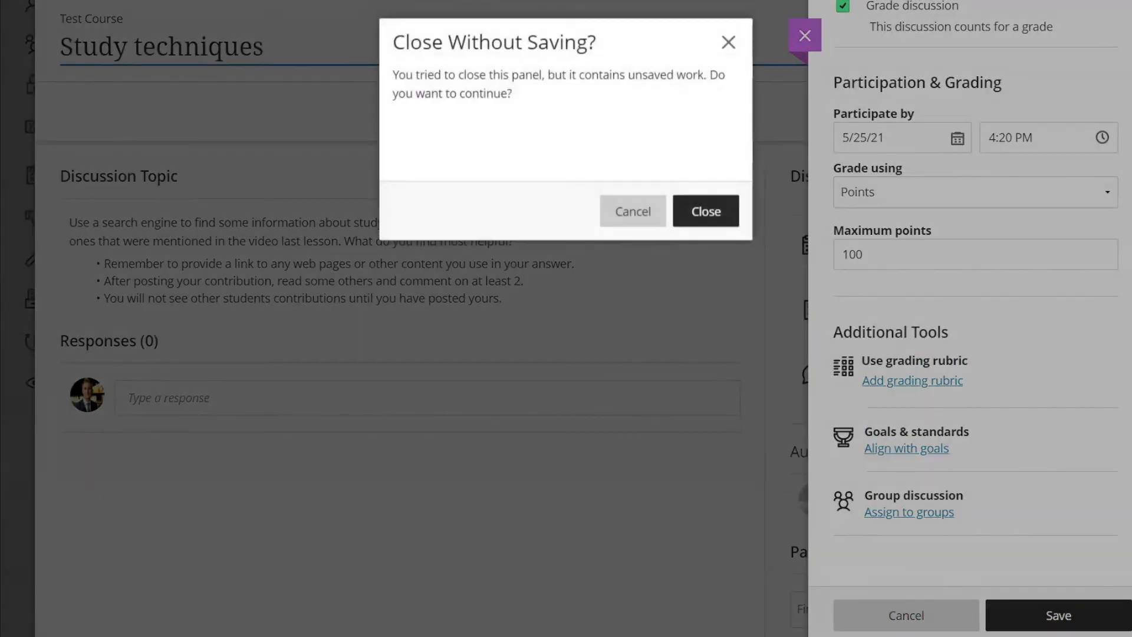
{"action": "left_click", "coordinate": [715, 211]}
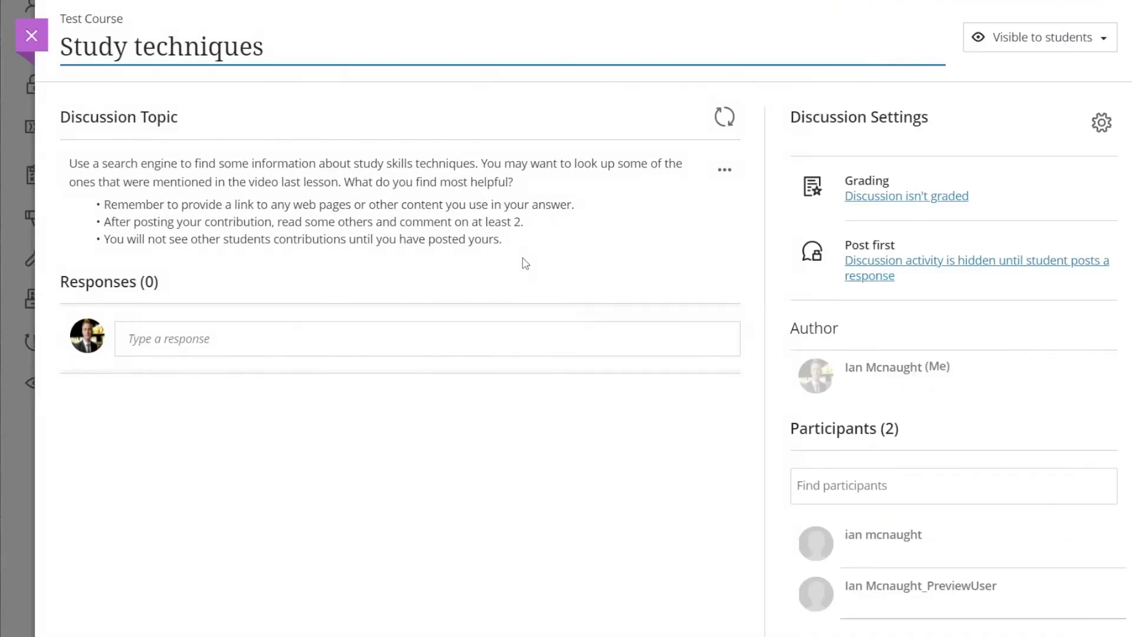